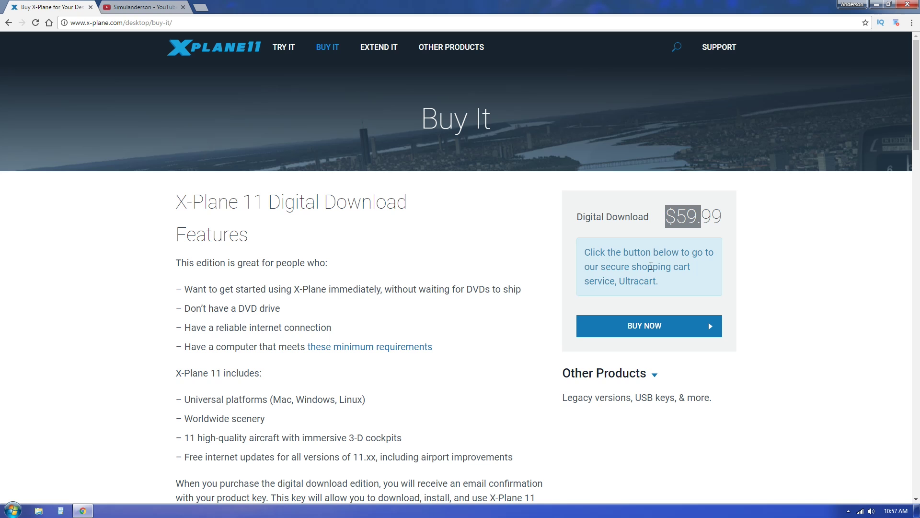
Step: Search the web for "installer xplane 11" and open the "Installing the X-Plane 11 Digital Download" page on x-plane.com
{"action": "left_click", "coordinate": [320, 24]}
{"action": "type", "text": "installer "}
{"action": "type", "text": "xpl"}
{"action": "key", "text": "Return"}
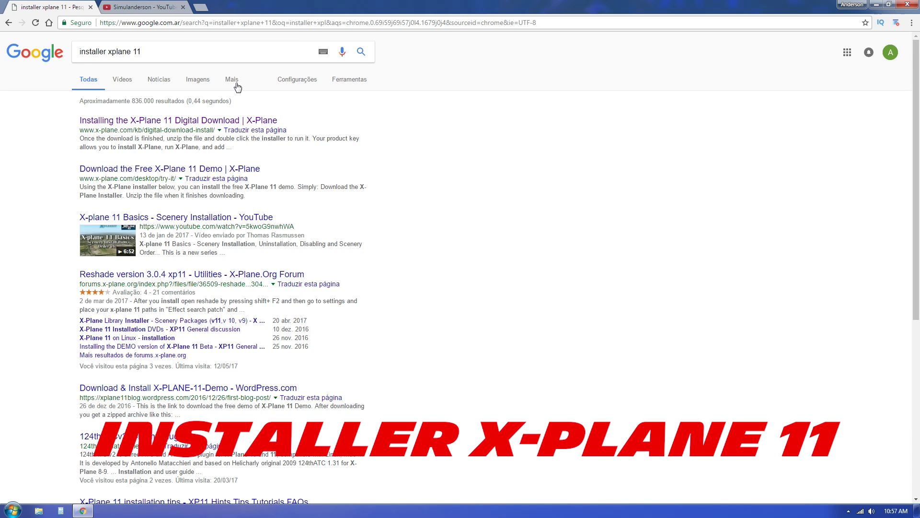
{"action": "left_click", "coordinate": [194, 120]}
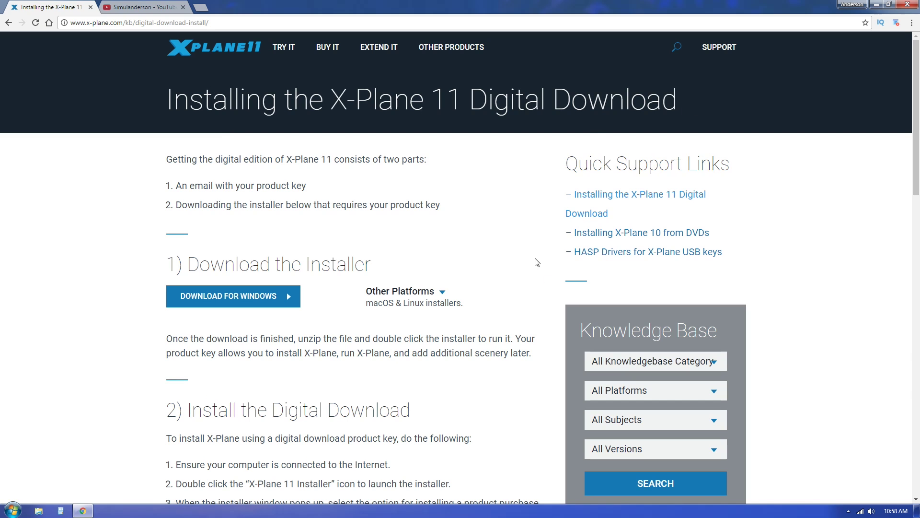
{"action": "left_click_drag", "start_coordinate": [165, 85], "coordinate": [554, 99]}
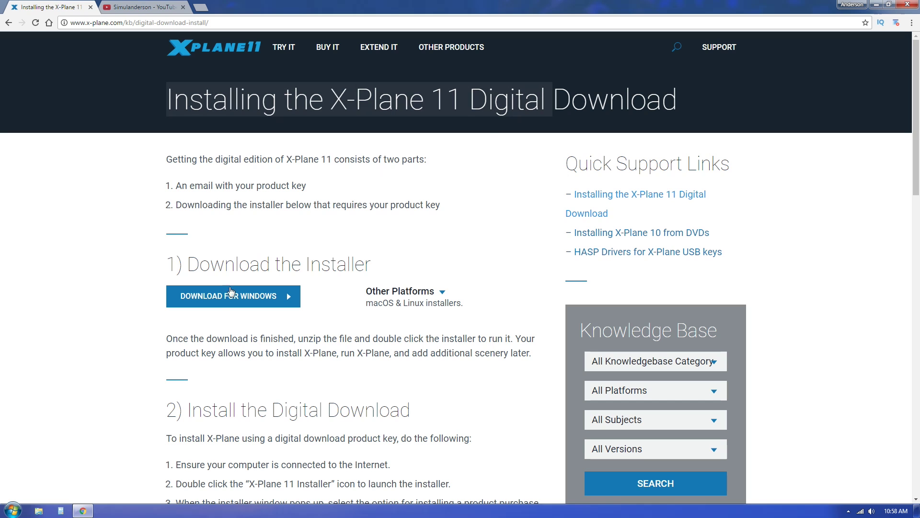
Step: Download the X-Plane 11 installer for Windows and reduce the browser to a smaller, slightly widened window beside the desktop icons
{"action": "left_click", "coordinate": [433, 300]}
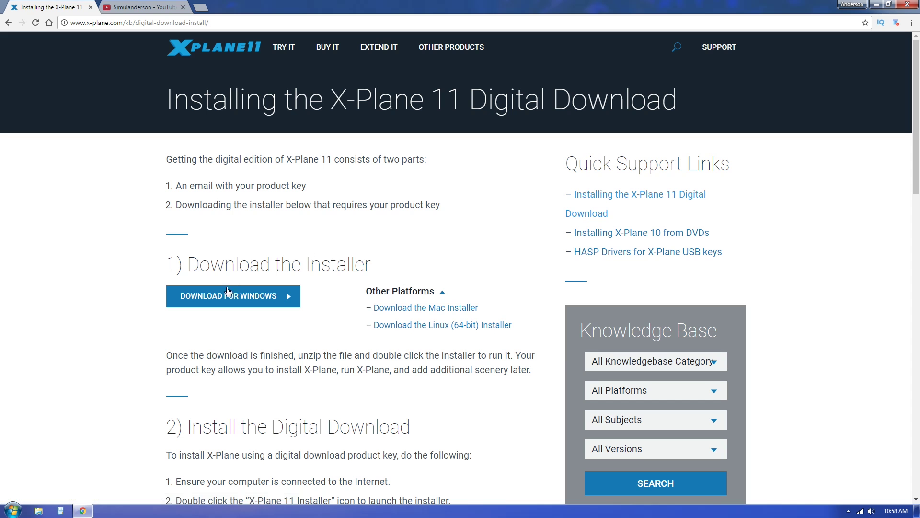
{"action": "key", "text": "super+Down"}
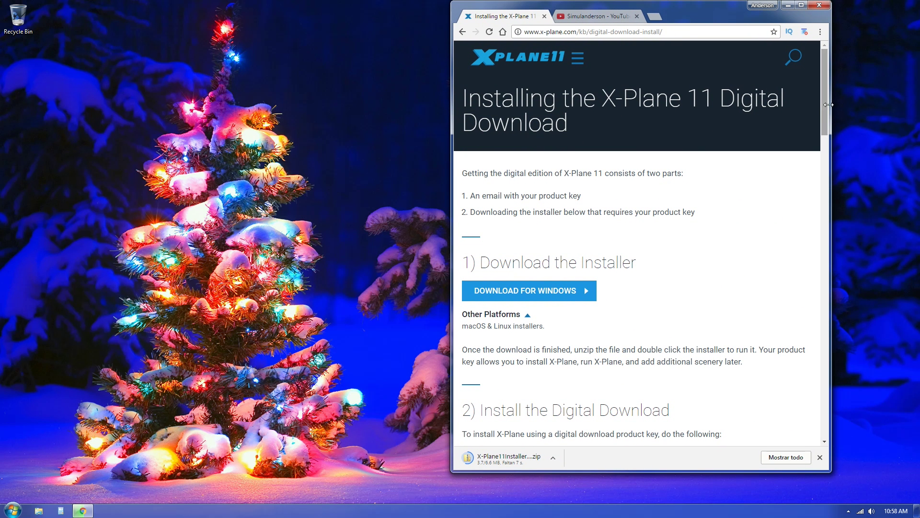
{"action": "left_click_drag", "start_coordinate": [831, 114], "coordinate": [901, 116]}
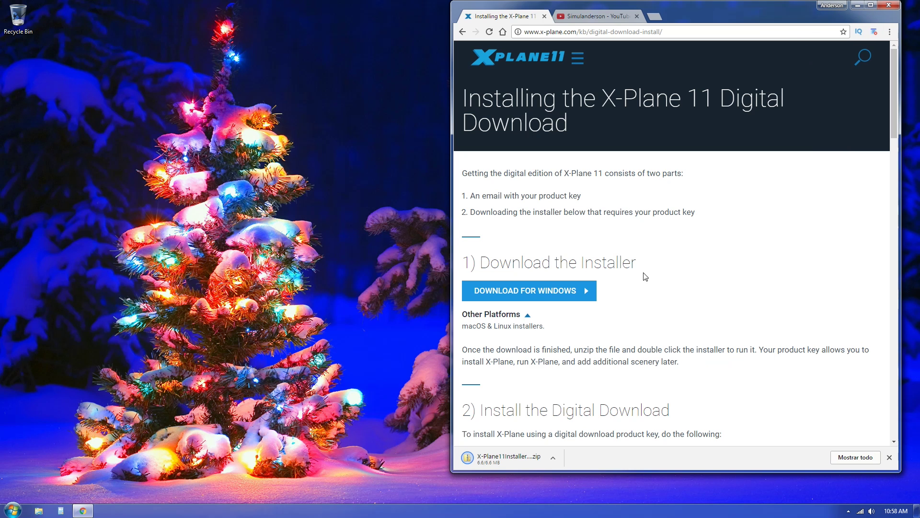
Step: Copy X-Plane 11 Installer from the downloaded zip archive to the desktop, close the archive and minimize the browser
{"action": "left_click", "coordinate": [508, 459]}
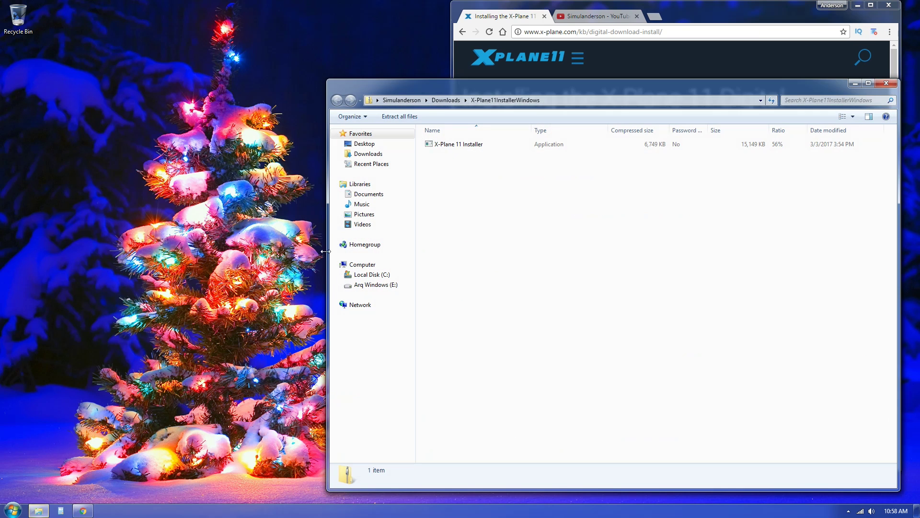
{"action": "left_click", "coordinate": [460, 149]}
{"action": "left_click_drag", "start_coordinate": [460, 151], "coordinate": [163, 127]}
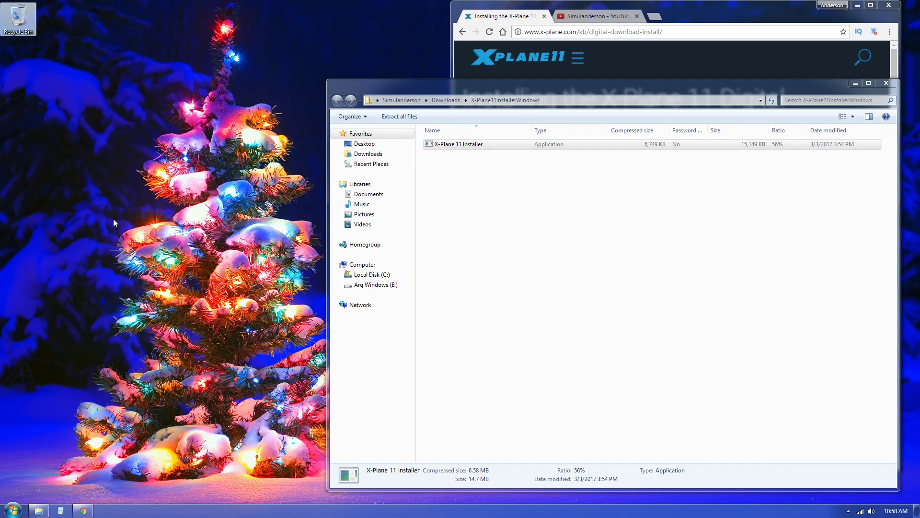
{"action": "left_click", "coordinate": [887, 83]}
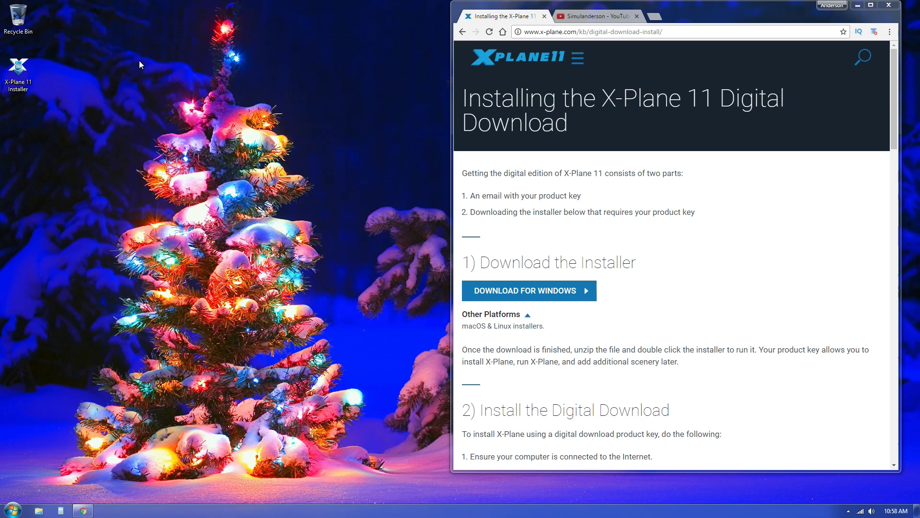
{"action": "left_click_drag", "start_coordinate": [2, 48], "coordinate": [117, 144]}
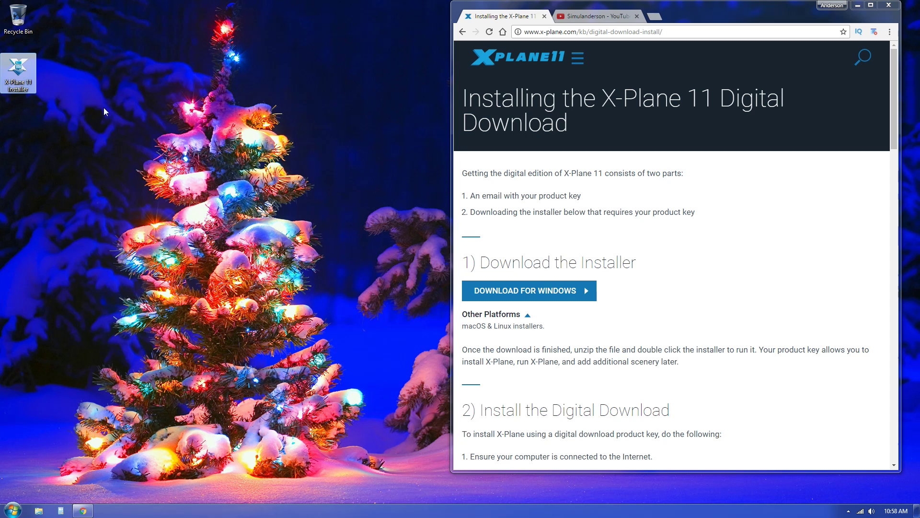
{"action": "left_click", "coordinate": [858, 5]}
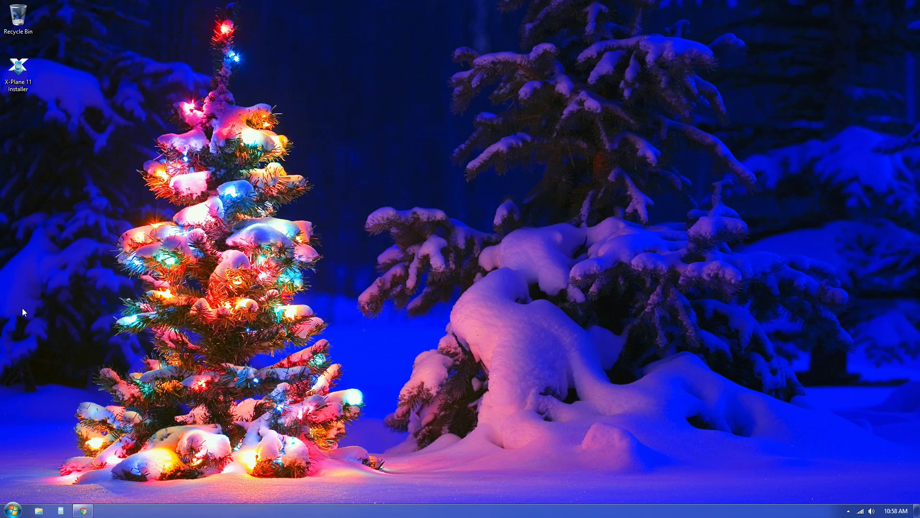
Step: Run the X-Plane 11 Installer from the desktop as administrator and allow it to make changes to the computer
{"action": "right_click", "coordinate": [13, 87]}
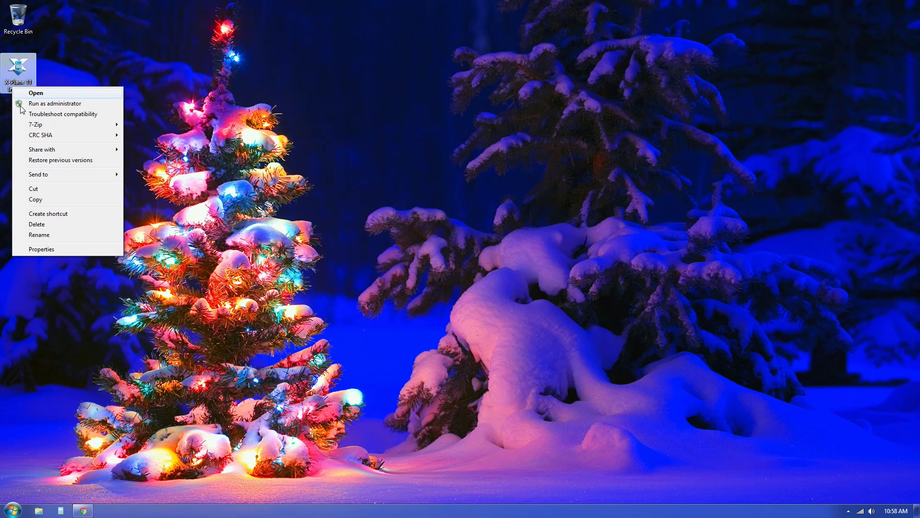
{"action": "left_click", "coordinate": [58, 104]}
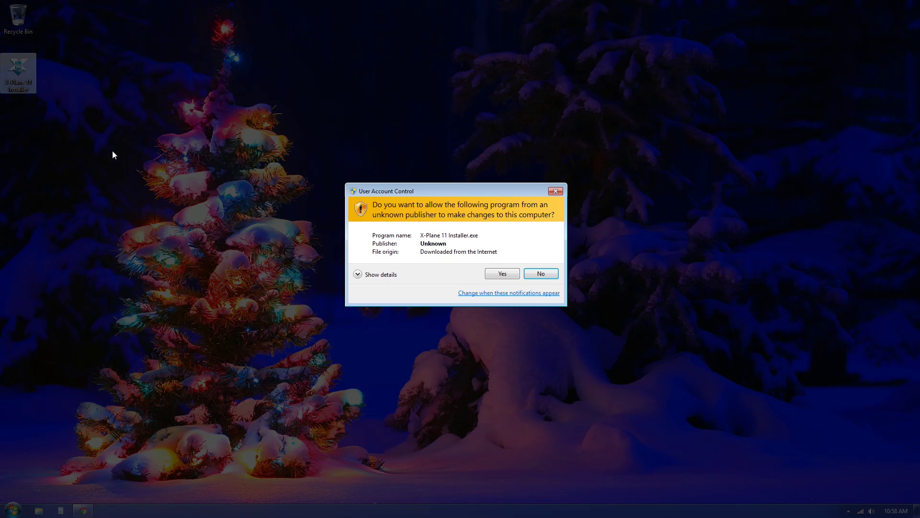
{"action": "left_click", "coordinate": [502, 273]}
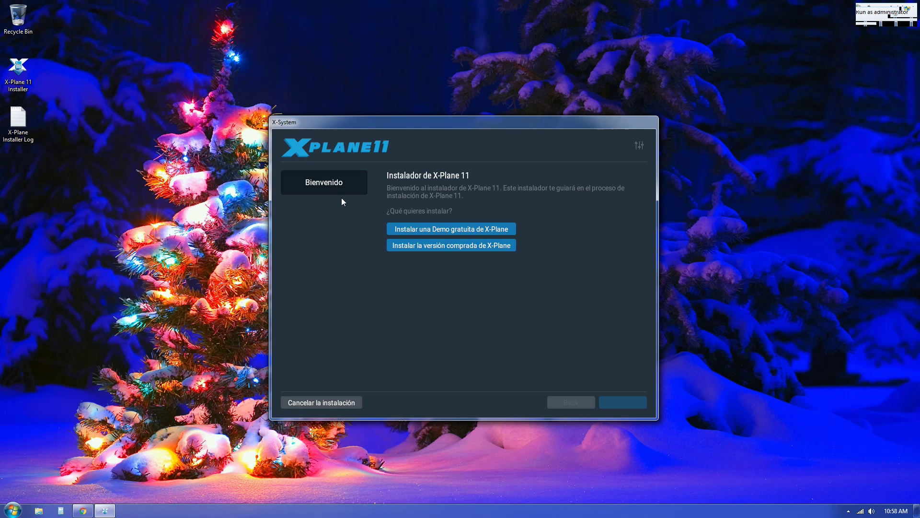
Step: Set the language to English in the installer settings
{"action": "left_click", "coordinate": [643, 142]}
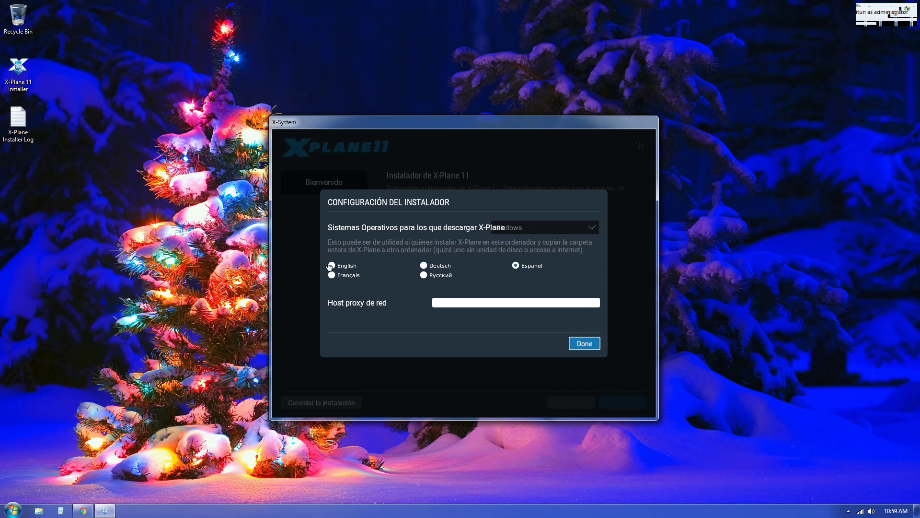
{"action": "left_click", "coordinate": [333, 266]}
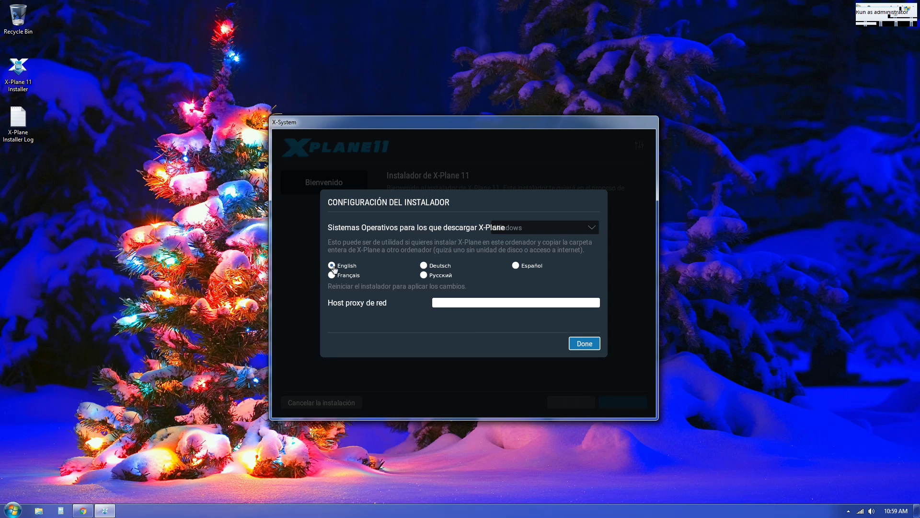
{"action": "left_click", "coordinate": [584, 343]}
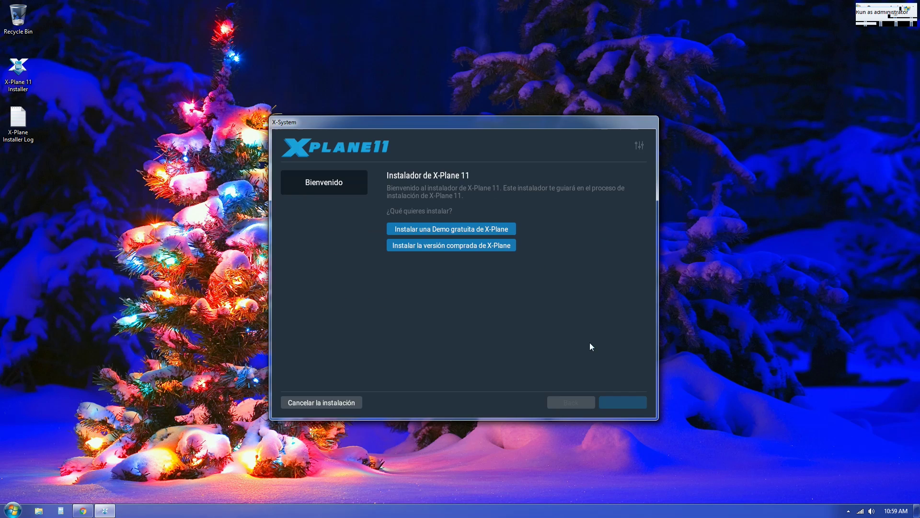
Step: Cancel the installation and restart the X-Plane 11 Installer as administrator to apply the language change
{"action": "left_click", "coordinate": [298, 403]}
{"action": "double_click", "coordinate": [18, 72]}
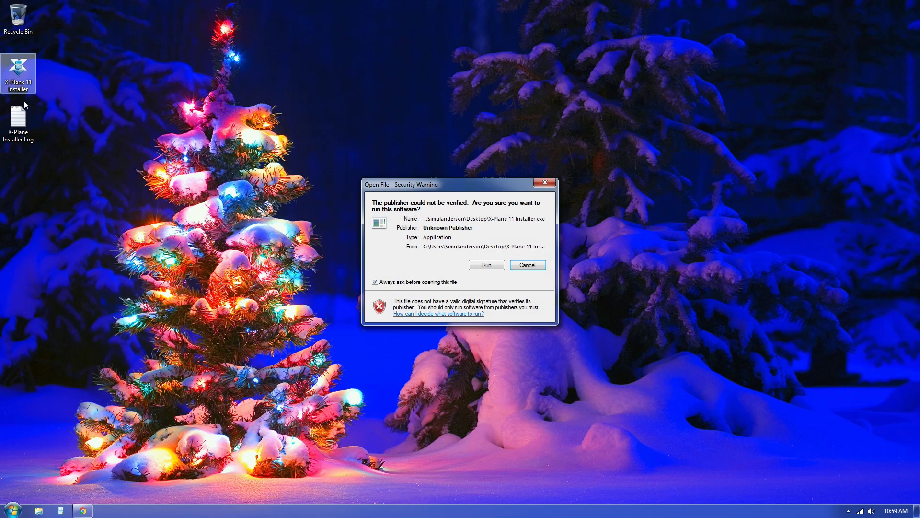
{"action": "left_click", "coordinate": [527, 265]}
{"action": "right_click", "coordinate": [13, 72]}
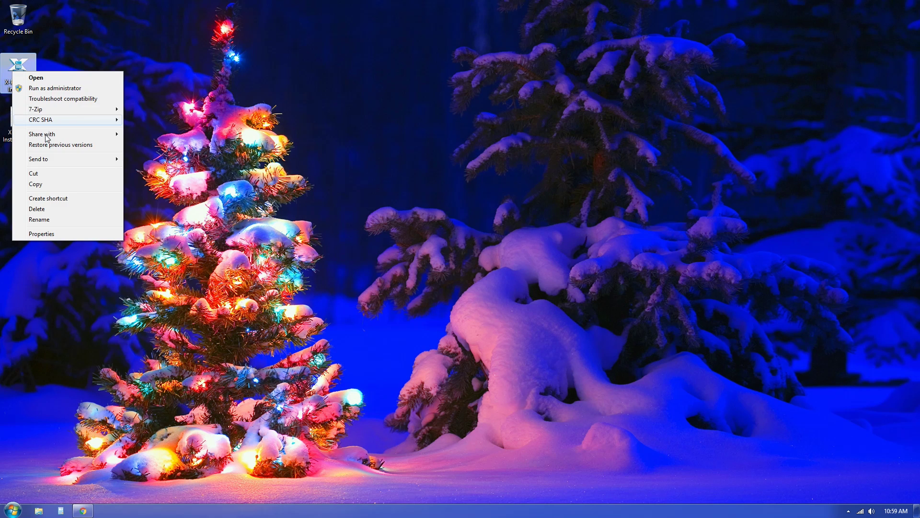
{"action": "left_click", "coordinate": [58, 91]}
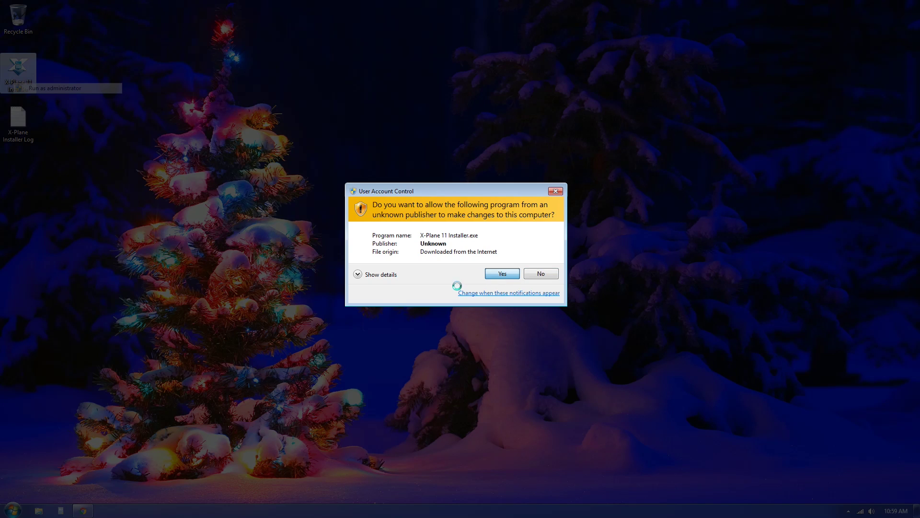
{"action": "key", "text": "Return"}
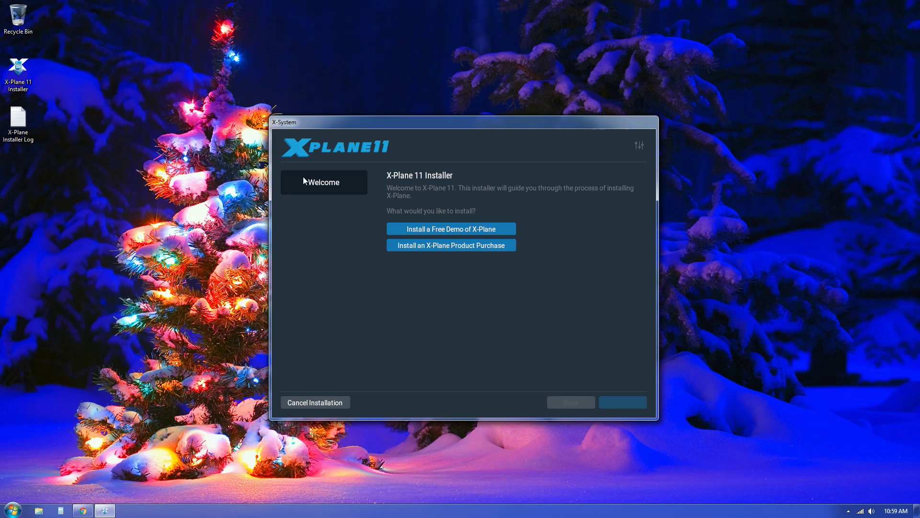
Step: Switch the installer language back to Español, cancel the installation and relaunch the installer as administrator
{"action": "left_click", "coordinate": [639, 145]}
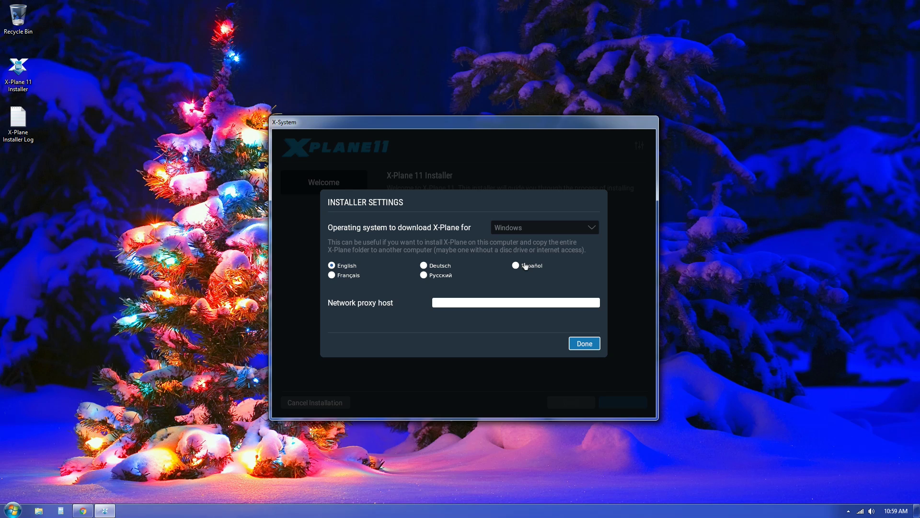
{"action": "left_click", "coordinate": [585, 343]}
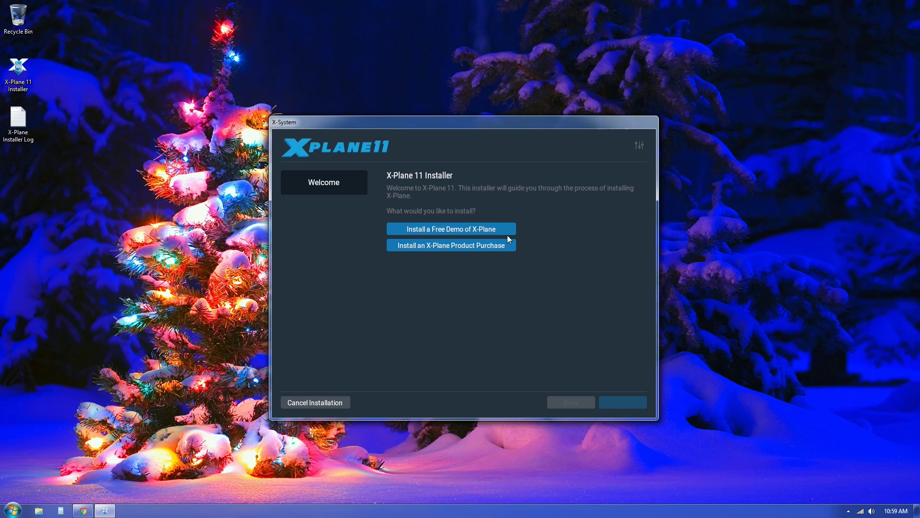
{"action": "left_click", "coordinate": [294, 403]}
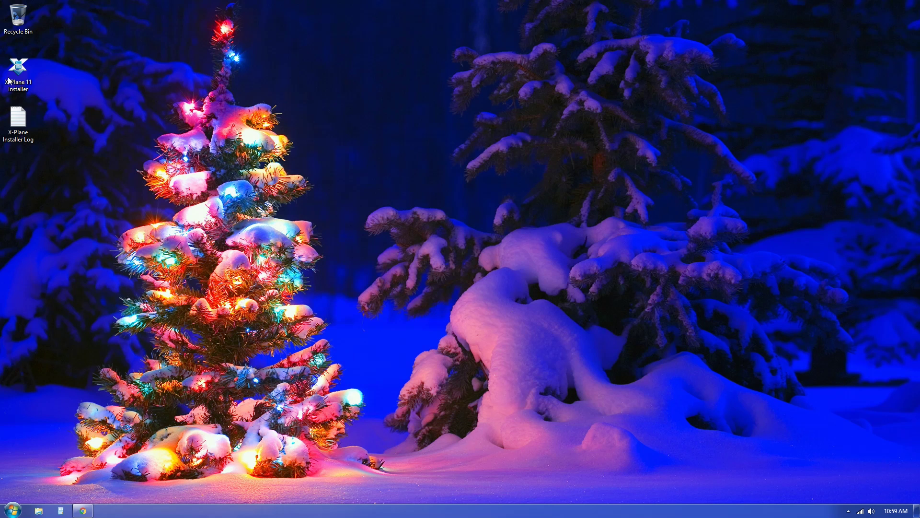
{"action": "right_click", "coordinate": [9, 78]}
{"action": "left_click", "coordinate": [48, 94]}
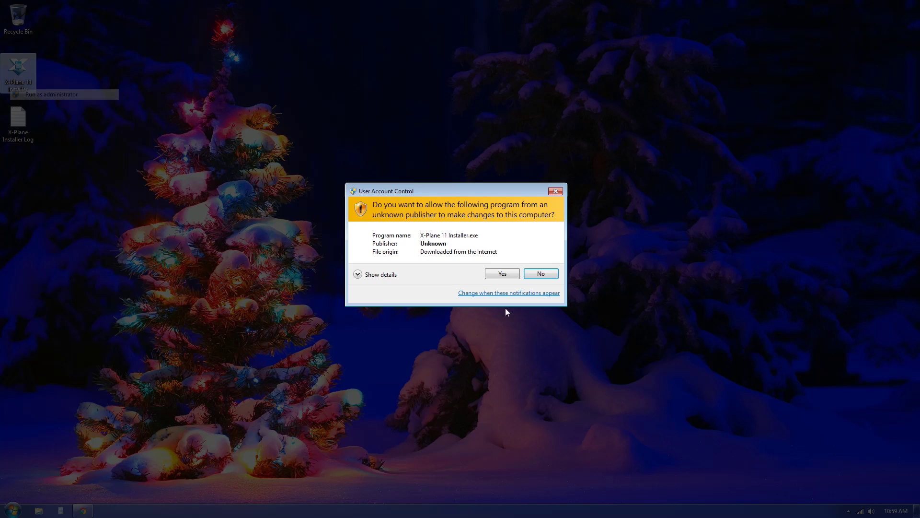
{"action": "left_click", "coordinate": [501, 273]}
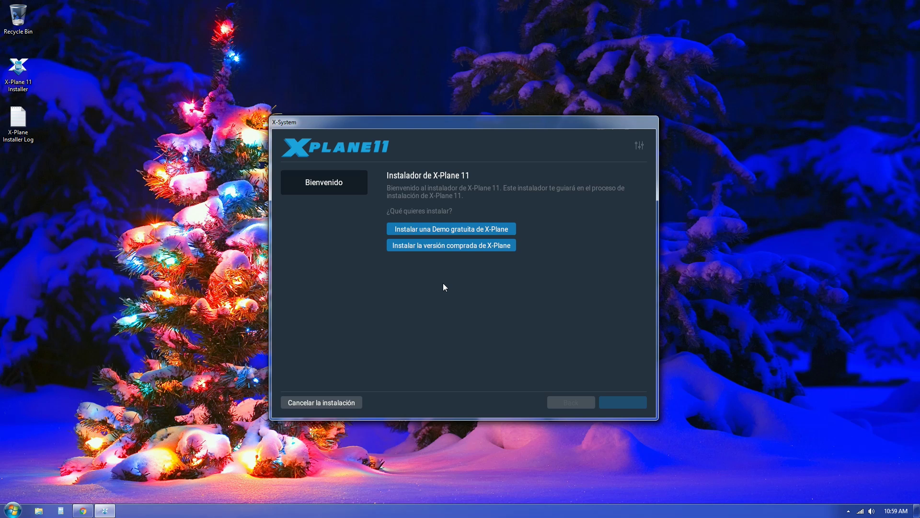
Step: Choose to install the purchased version of X-Plane, enter the product key and continue with its verification
{"action": "left_click", "coordinate": [459, 230]}
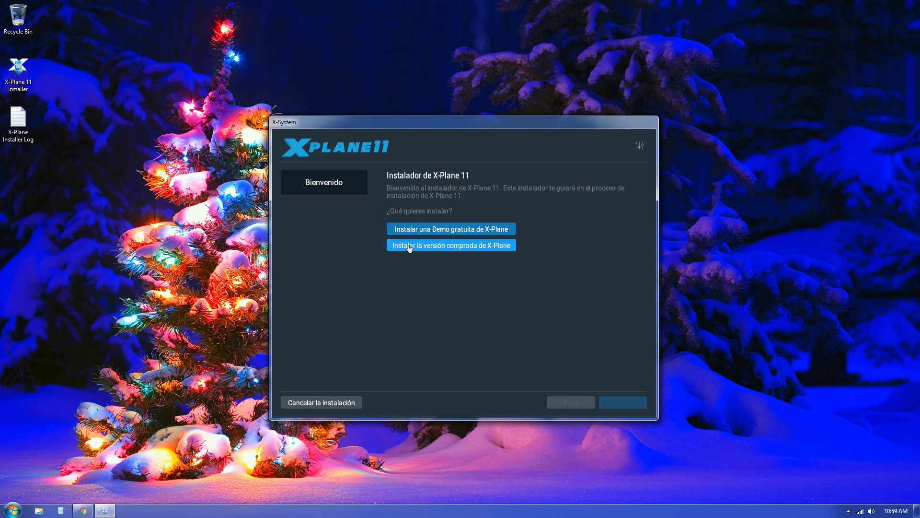
{"action": "left_click", "coordinate": [490, 246]}
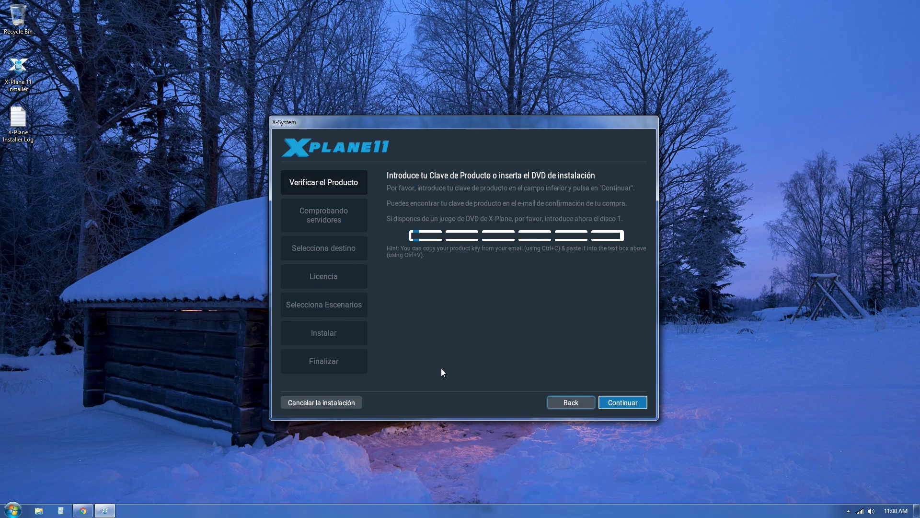
{"action": "left_click", "coordinate": [626, 402]}
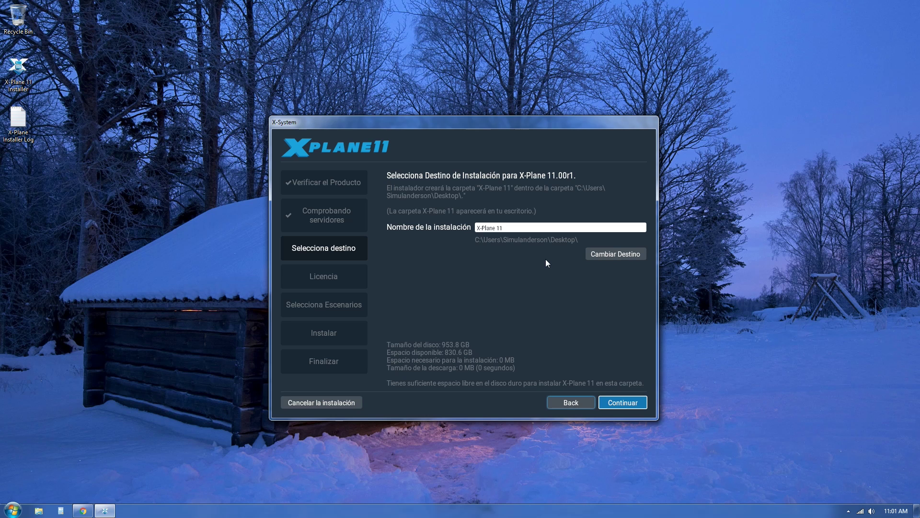
Step: Change the installation destination to Local Disk (C:), keep the installation name X-Plane 11 and continue to the licence agreement
{"action": "left_click", "coordinate": [635, 255]}
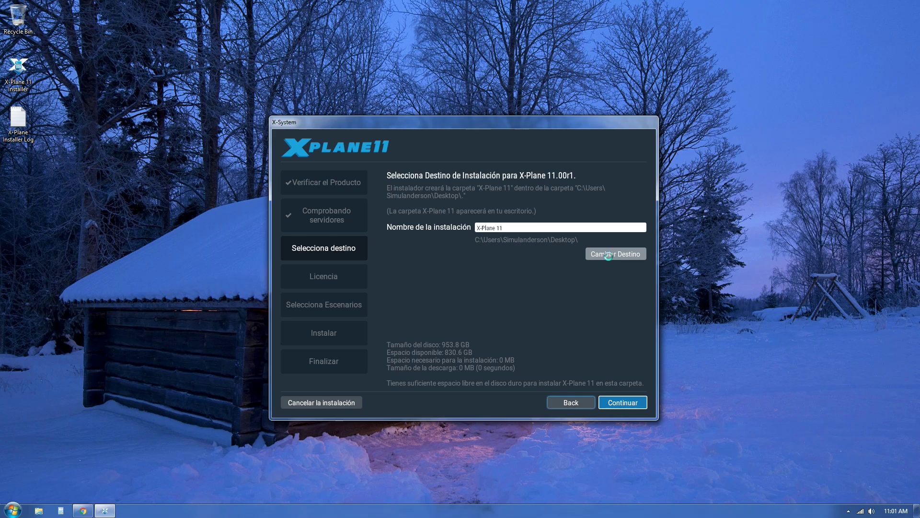
{"action": "left_click", "coordinate": [452, 280]}
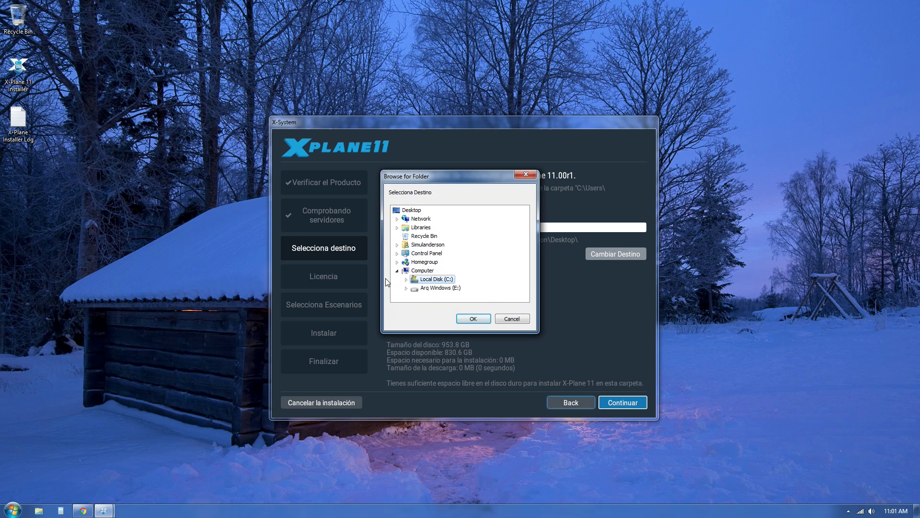
{"action": "left_click", "coordinate": [440, 289]}
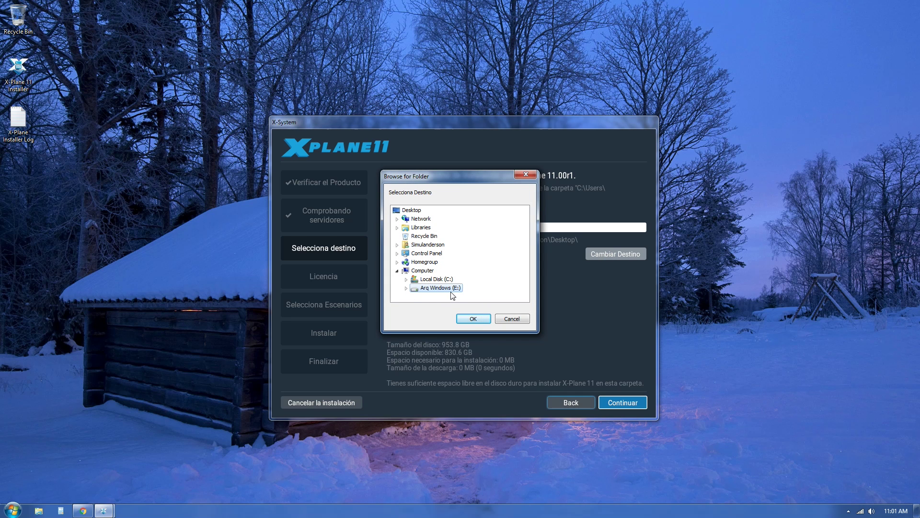
{"action": "left_click", "coordinate": [436, 280]}
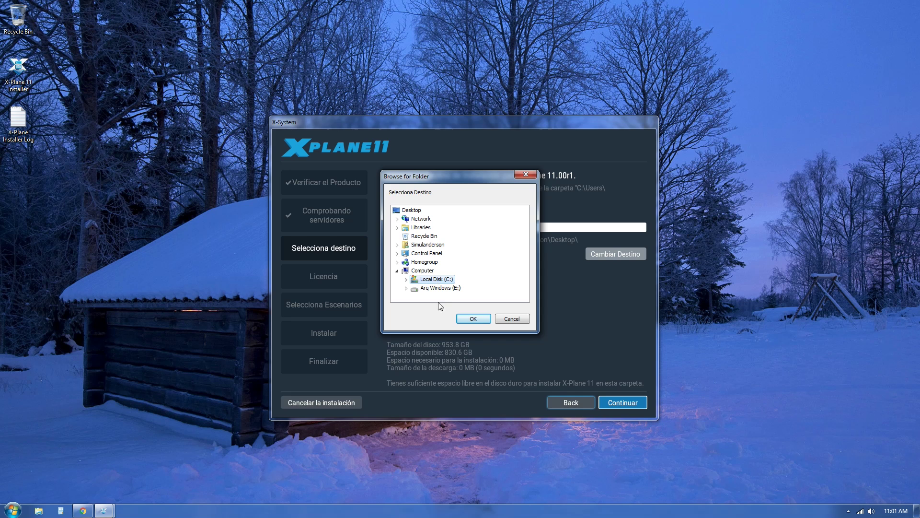
{"action": "left_click", "coordinate": [468, 318]}
{"action": "left_click", "coordinate": [518, 206]}
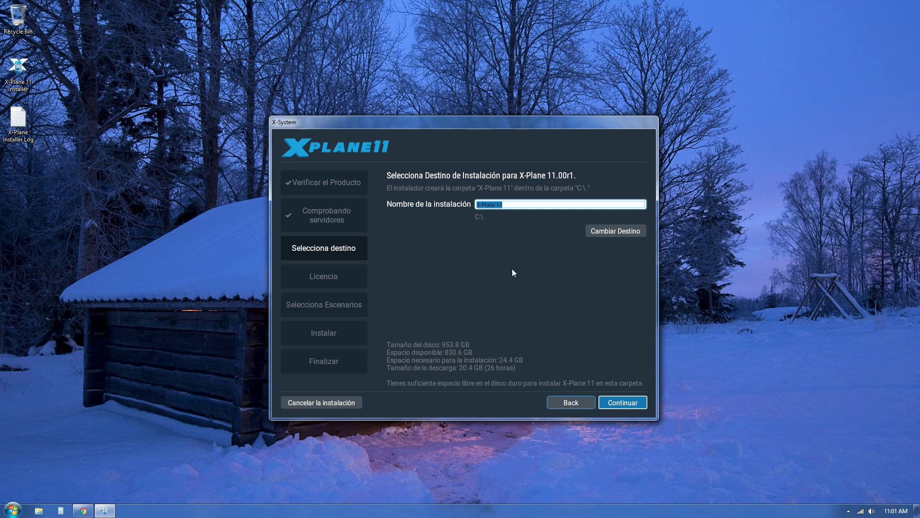
{"action": "key", "text": "End"}
{"action": "left_click", "coordinate": [619, 402]}
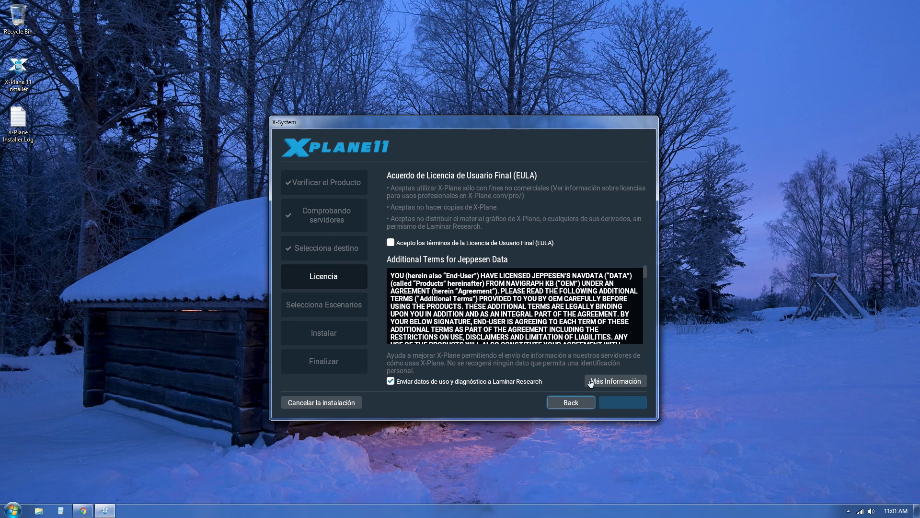
Step: Accept the end user licence agreement, go through the additional Jeppesen data terms to their end and continue to scenery selection
{"action": "left_click", "coordinate": [394, 243]}
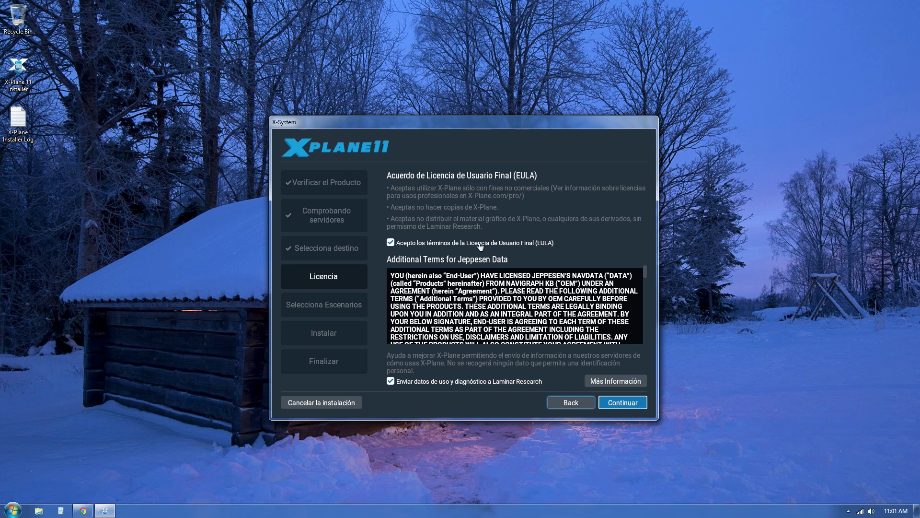
{"action": "left_click_drag", "start_coordinate": [646, 270], "coordinate": [651, 346]}
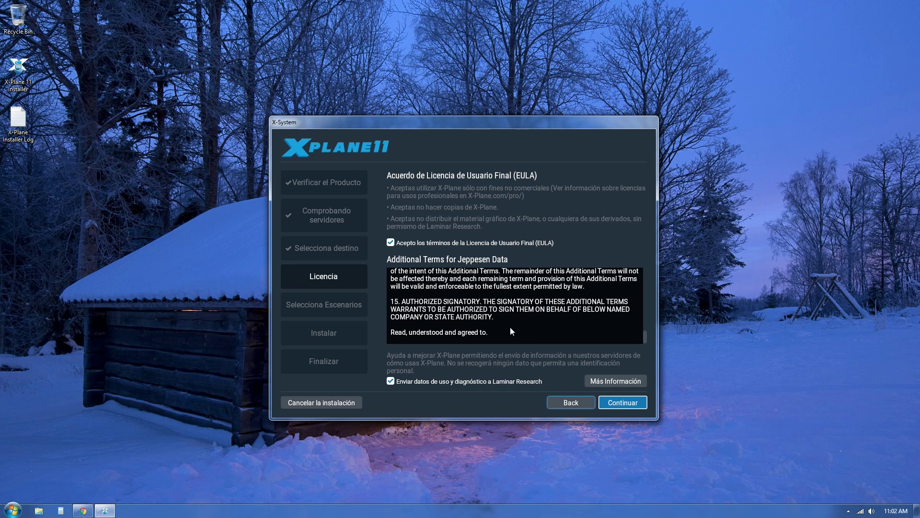
{"action": "mouse_move", "coordinate": [643, 333]}
{"action": "left_mouse_down"}
{"action": "mouse_move", "coordinate": [640, 304]}
{"action": "mouse_move", "coordinate": [636, 336]}
{"action": "left_mouse_up"}
{"action": "left_click", "coordinate": [618, 405]}
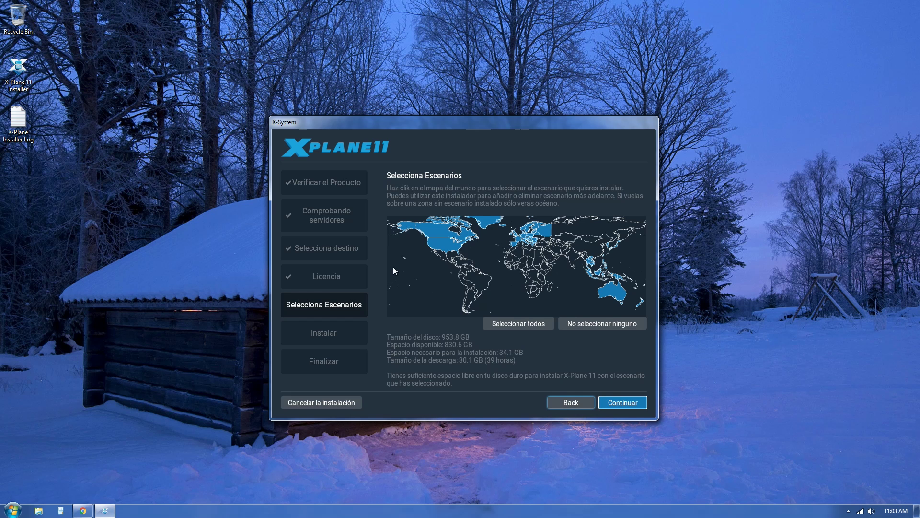
Step: Clear the preselected scenery regions, try selecting the whole world, deselect every region again and continue with the installation
{"action": "mouse_move", "coordinate": [431, 247]}
{"action": "left_mouse_down"}
{"action": "mouse_move", "coordinate": [457, 246]}
{"action": "mouse_move", "coordinate": [461, 235]}
{"action": "mouse_move", "coordinate": [434, 231]}
{"action": "left_mouse_up"}
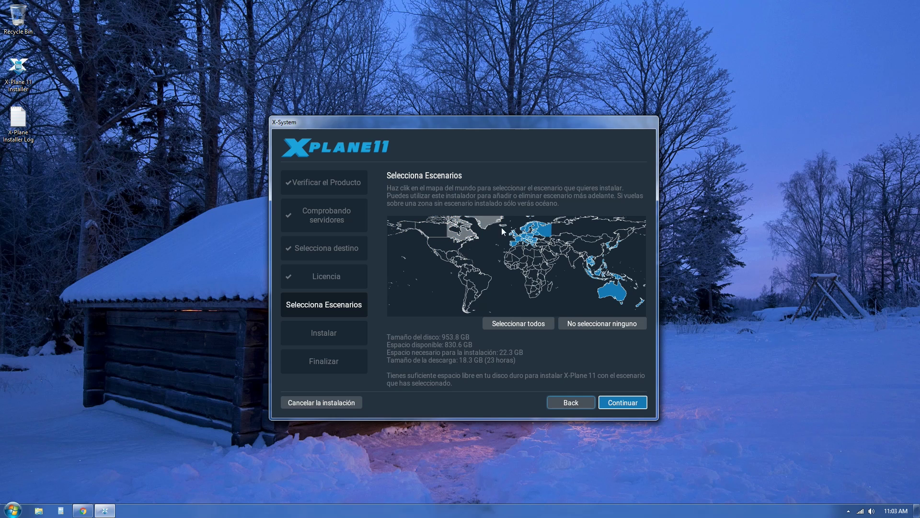
{"action": "mouse_move", "coordinate": [536, 234]}
{"action": "left_mouse_down"}
{"action": "mouse_move", "coordinate": [612, 290]}
{"action": "mouse_move", "coordinate": [591, 262]}
{"action": "mouse_move", "coordinate": [593, 272]}
{"action": "mouse_move", "coordinate": [518, 238]}
{"action": "mouse_move", "coordinate": [517, 248]}
{"action": "left_mouse_up"}
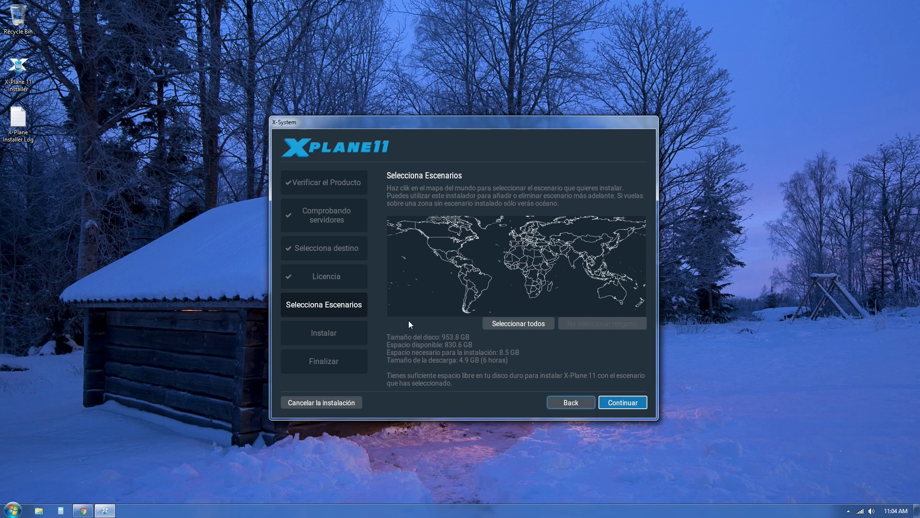
{"action": "left_click", "coordinate": [518, 323]}
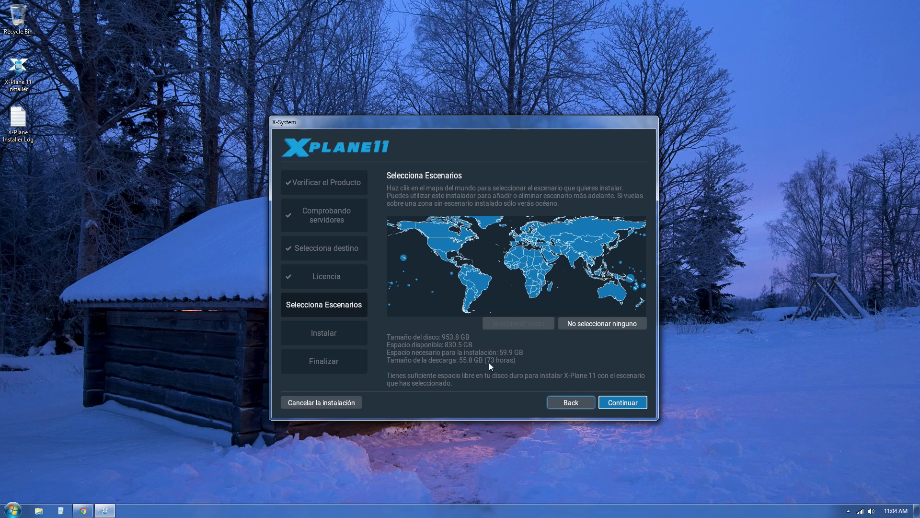
{"action": "left_click", "coordinate": [600, 324]}
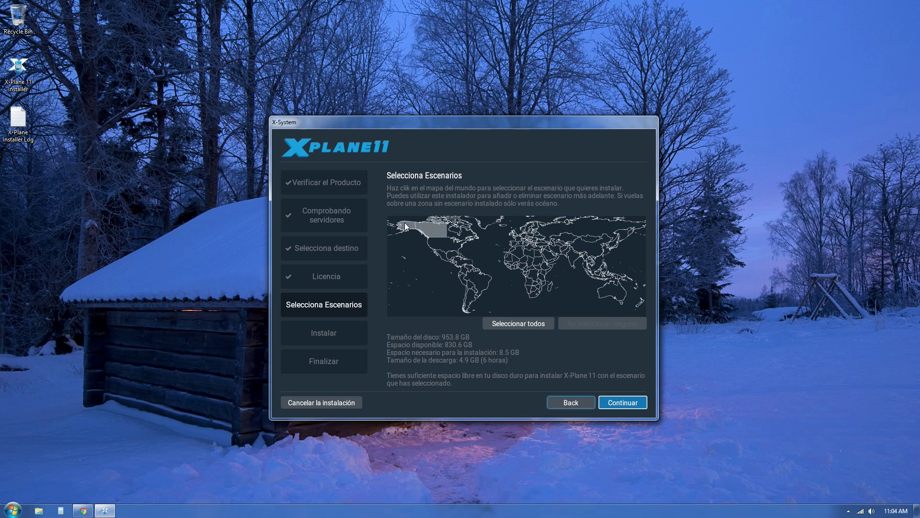
{"action": "left_click", "coordinate": [622, 401]}
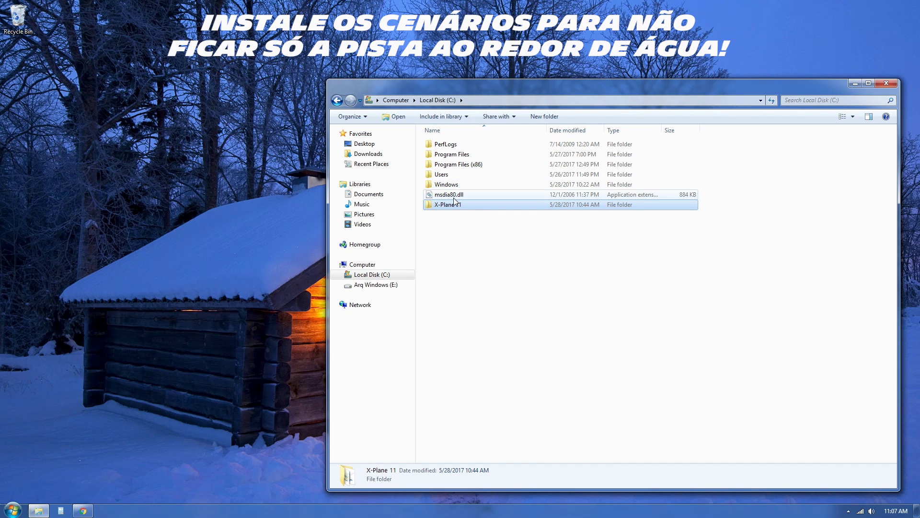
Step: Open the X-Plane 11 folder on Local Disk (C:) and locate the X-Plane application
{"action": "left_click", "coordinate": [461, 216]}
{"action": "double_click", "coordinate": [459, 207]}
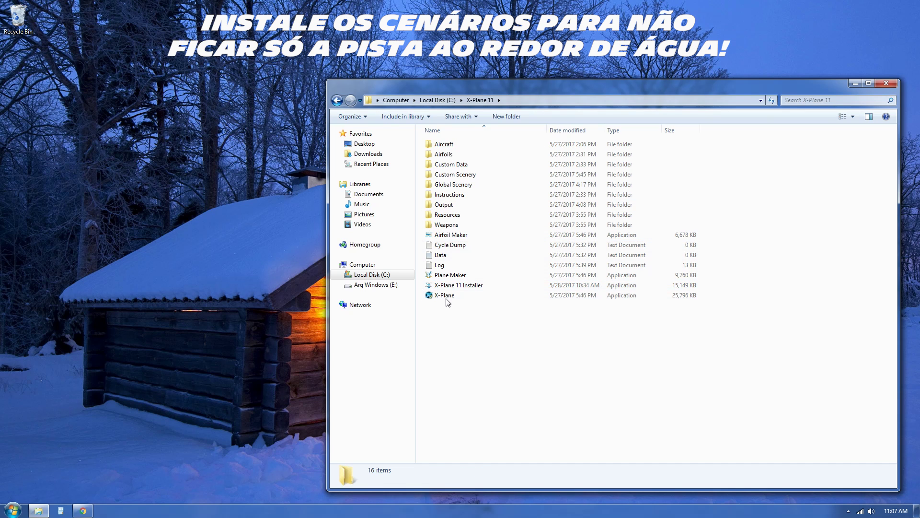
{"action": "double_click", "coordinate": [494, 295]}
{"action": "left_click", "coordinate": [711, 315]}
Step: Make sure the X-Plane application's compatibility properties have it run as an administrator, and confirm them
{"action": "right_click", "coordinate": [478, 298]}
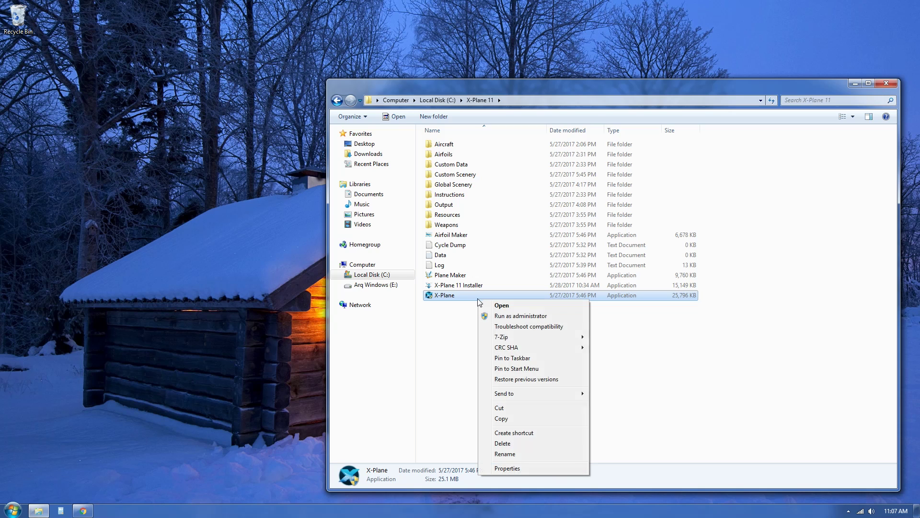
{"action": "left_click", "coordinate": [496, 470]}
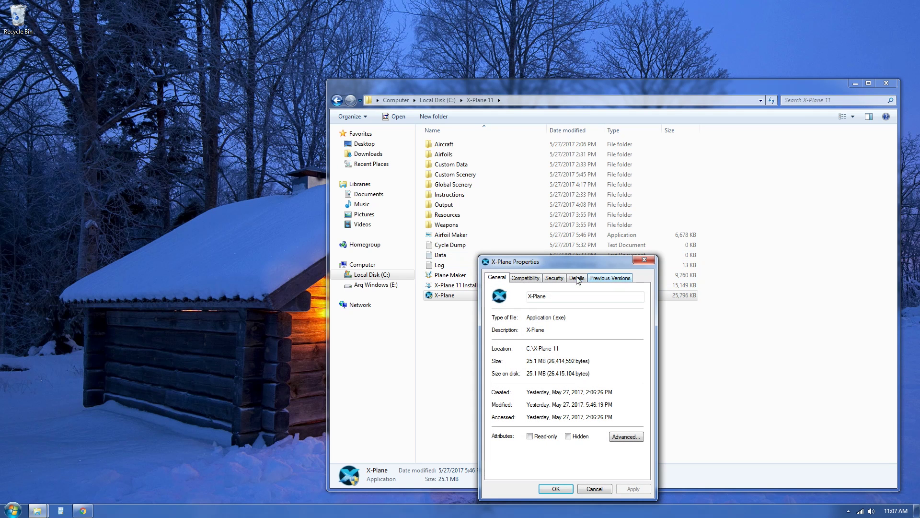
{"action": "left_click_drag", "start_coordinate": [536, 261], "coordinate": [547, 229]}
{"action": "left_click", "coordinate": [536, 245]}
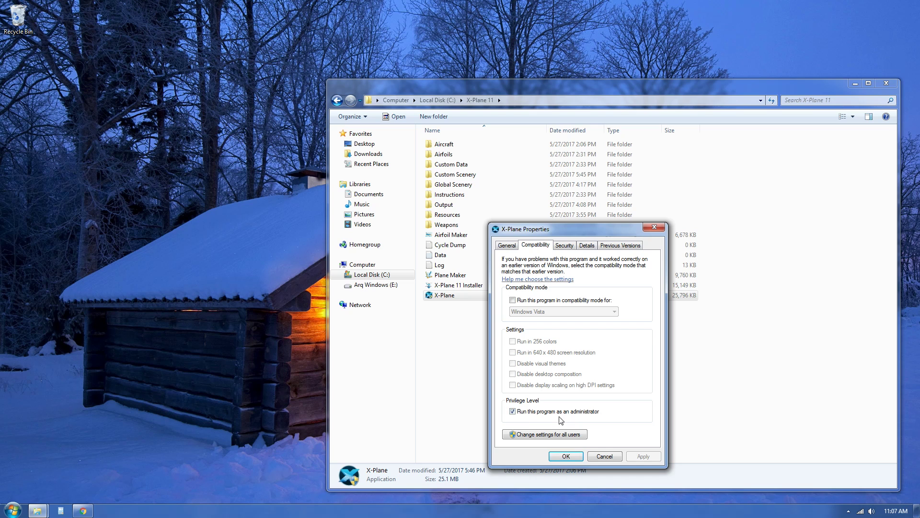
{"action": "left_click", "coordinate": [576, 456]}
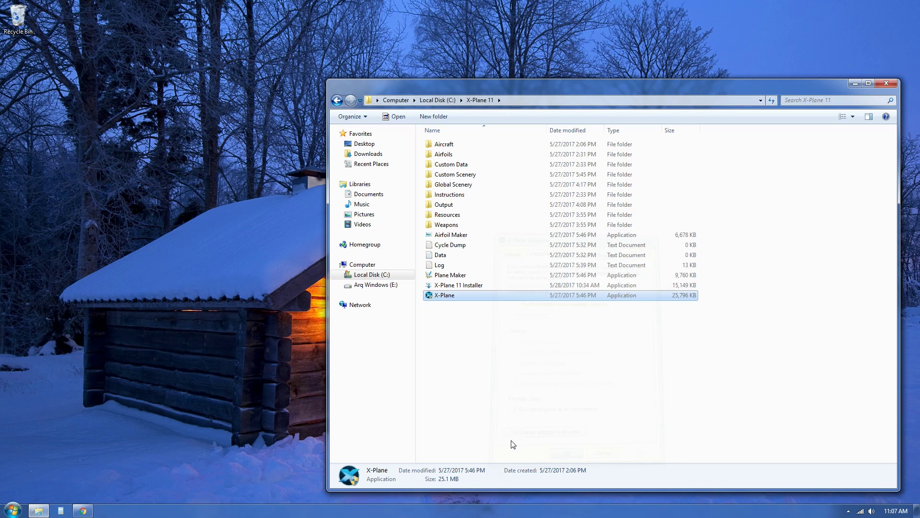
Step: Pin the X-Plane application to the Start Menu, create a desktop shortcut for it and close the folder window
{"action": "right_click", "coordinate": [457, 295]}
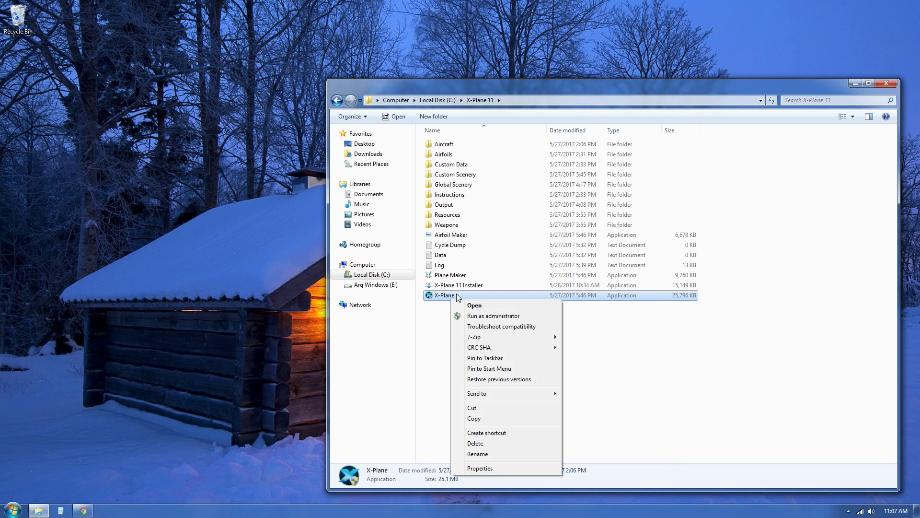
{"action": "left_click", "coordinate": [494, 368]}
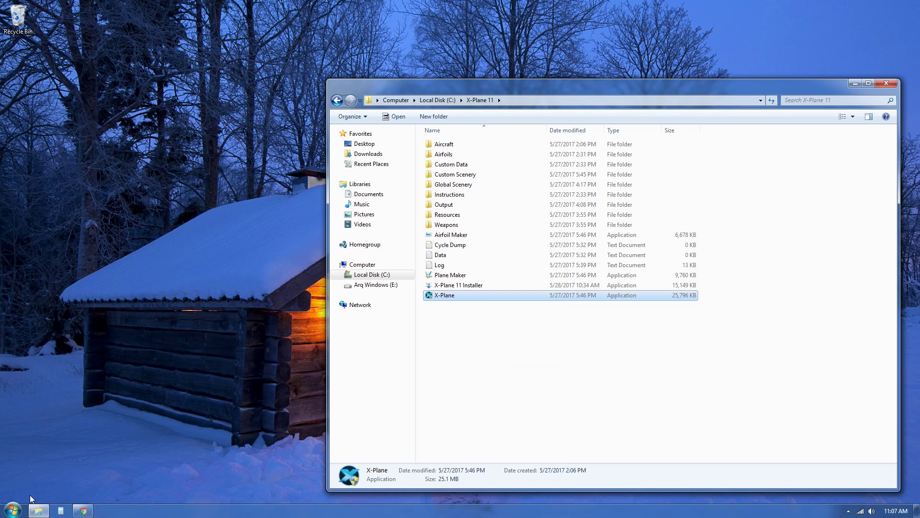
{"action": "right_click", "coordinate": [447, 298]}
{"action": "mouse_move", "coordinate": [473, 394]}
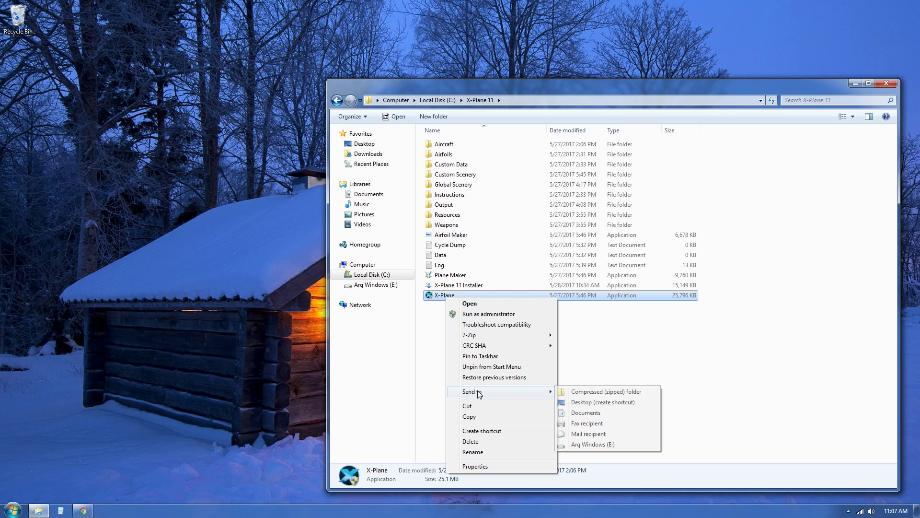
{"action": "left_click", "coordinate": [603, 402]}
{"action": "left_click_drag", "start_coordinate": [67, 72], "coordinate": [2, 135]}
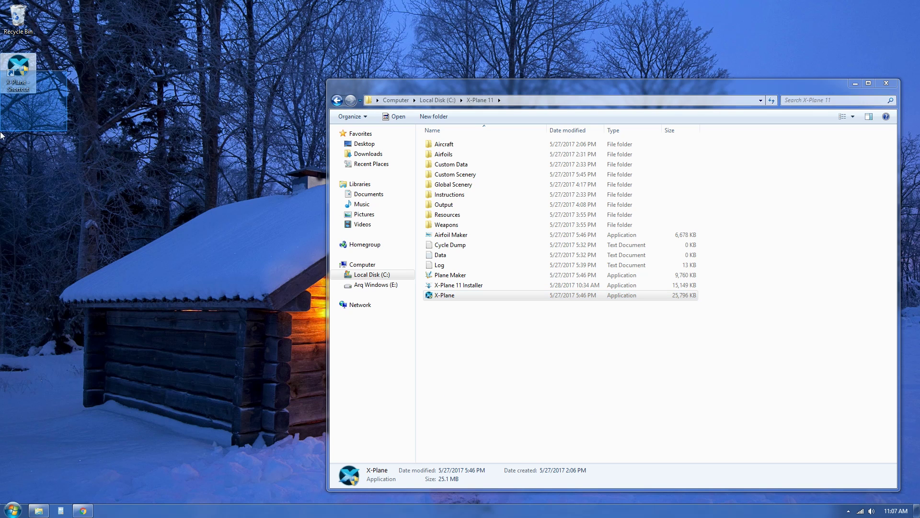
{"action": "left_click", "coordinate": [887, 83]}
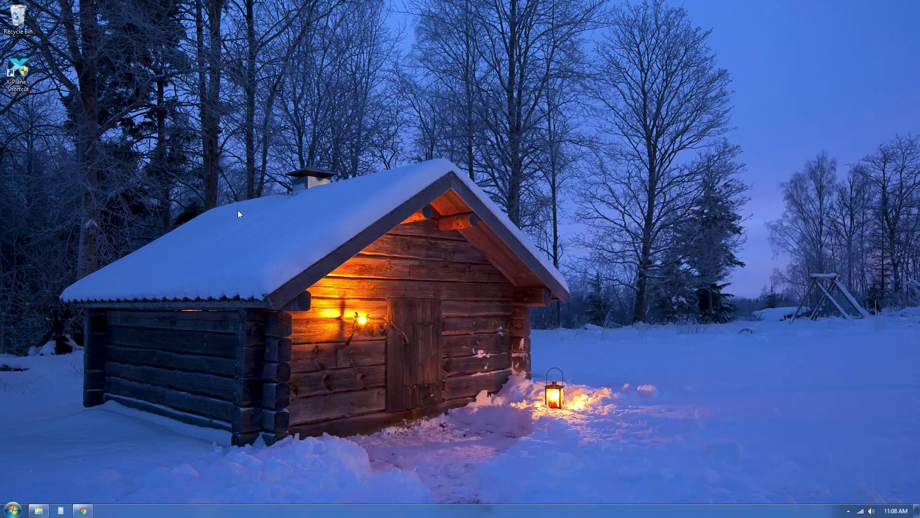
Step: Launch X-Plane from its pinned Start Menu entry
{"action": "left_click", "coordinate": [14, 509]}
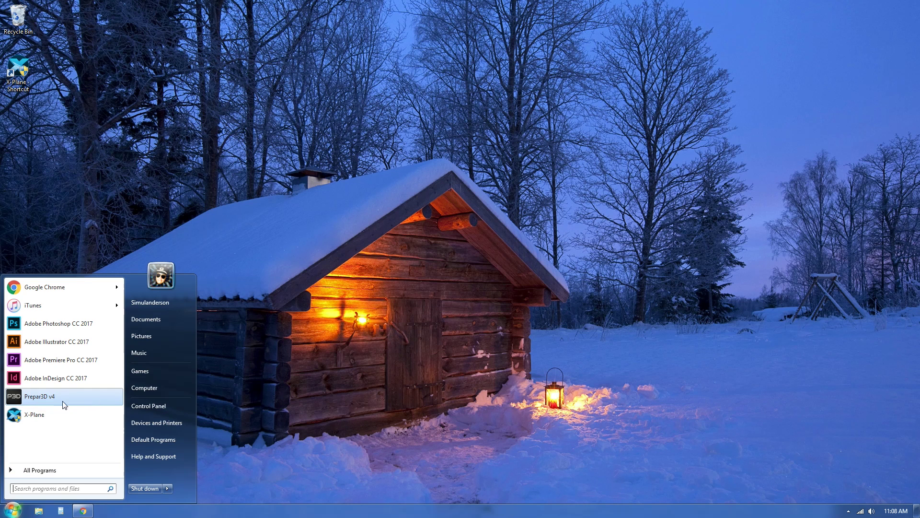
{"action": "left_click", "coordinate": [43, 414]}
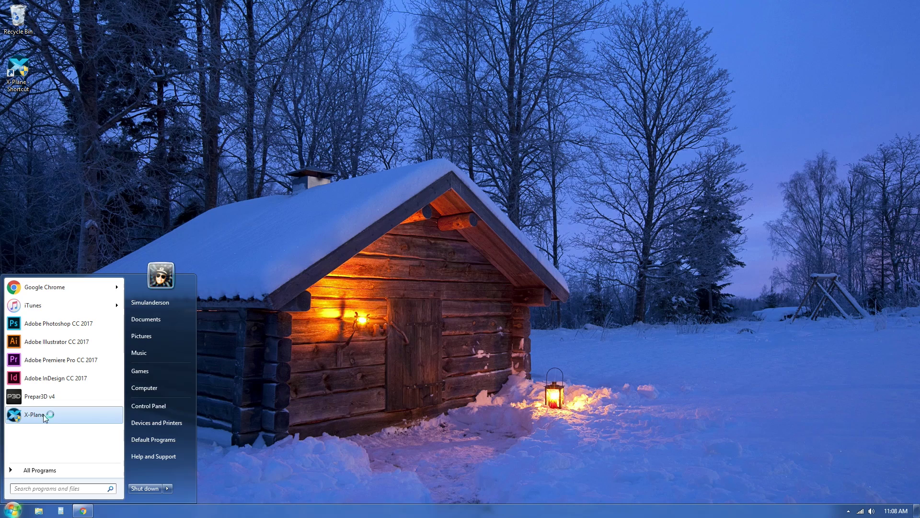
{"action": "left_click", "coordinate": [161, 404]}
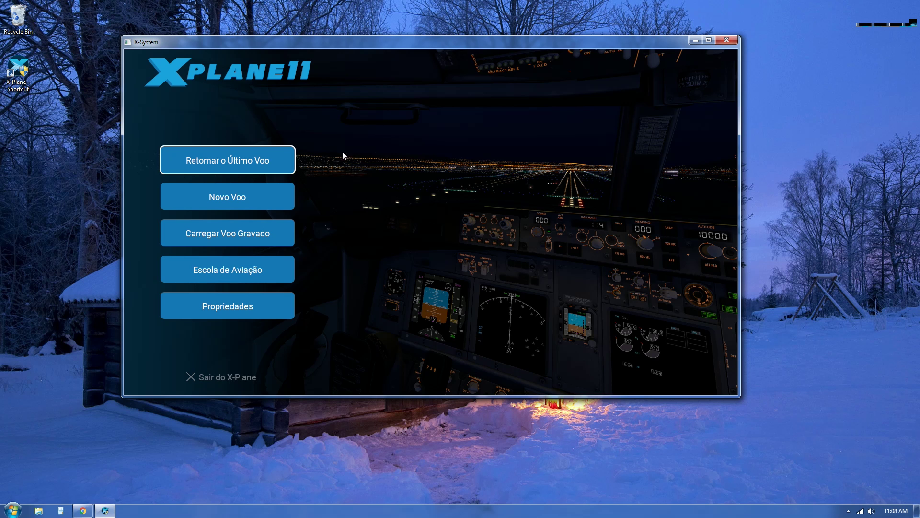
Step: Review the language and other general options in X-Plane's Propriedades, and return to the main menu
{"action": "left_click", "coordinate": [276, 307]}
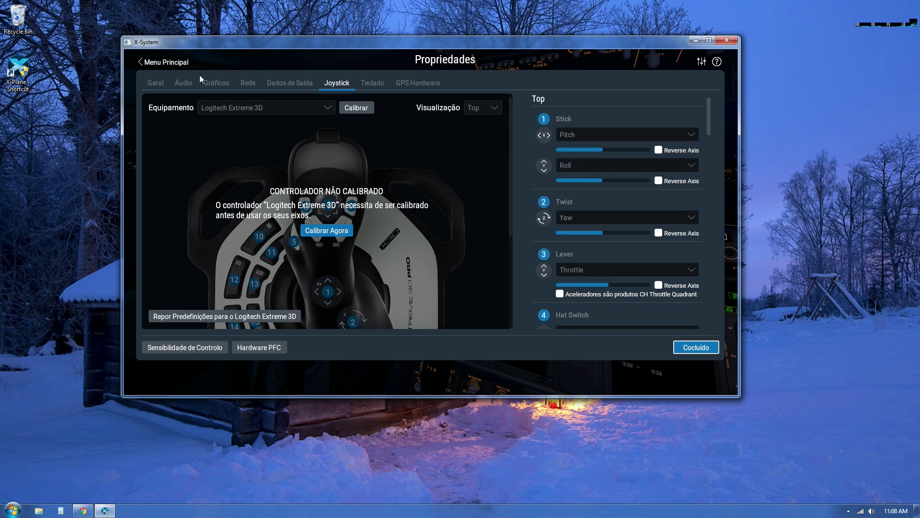
{"action": "left_click", "coordinate": [157, 84]}
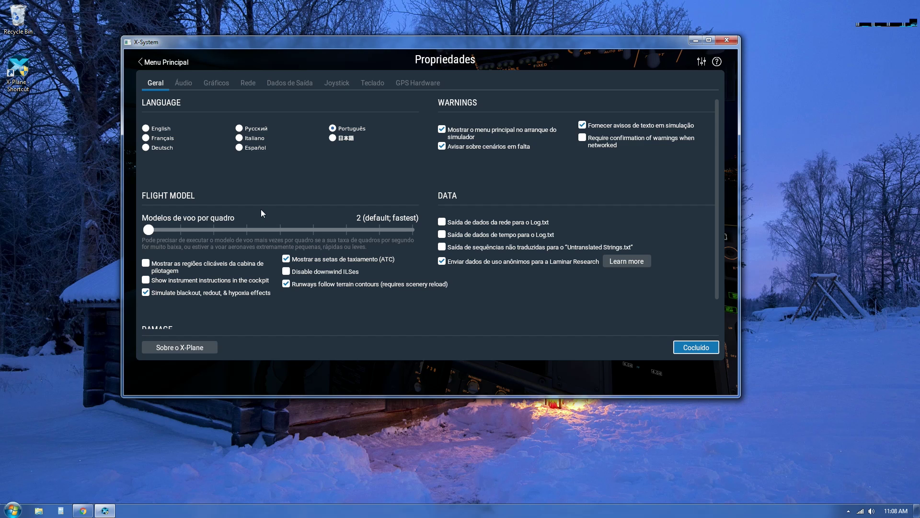
{"action": "left_click", "coordinate": [696, 347]}
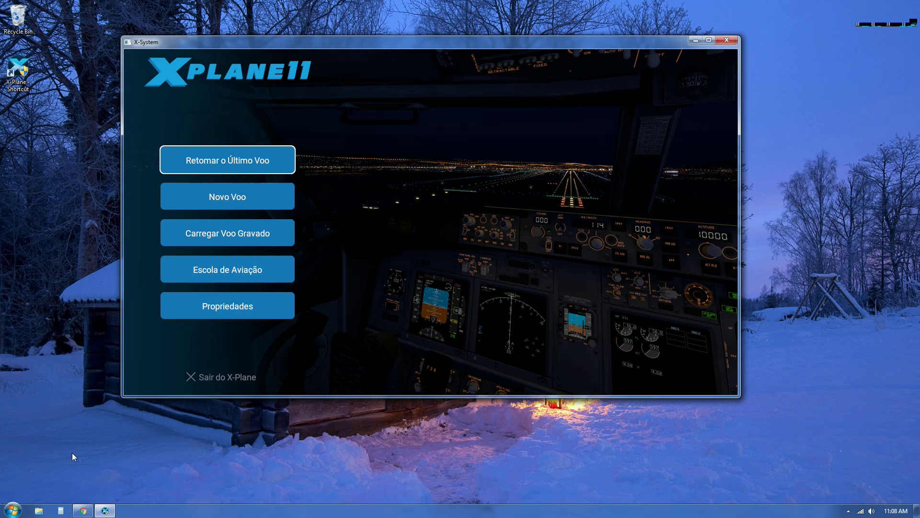
Step: Open the X-Plane 11 folder on Local Disk (C:) in Windows Explorer and check the Custom Scenery and Global Scenery folders
{"action": "left_click", "coordinate": [39, 512]}
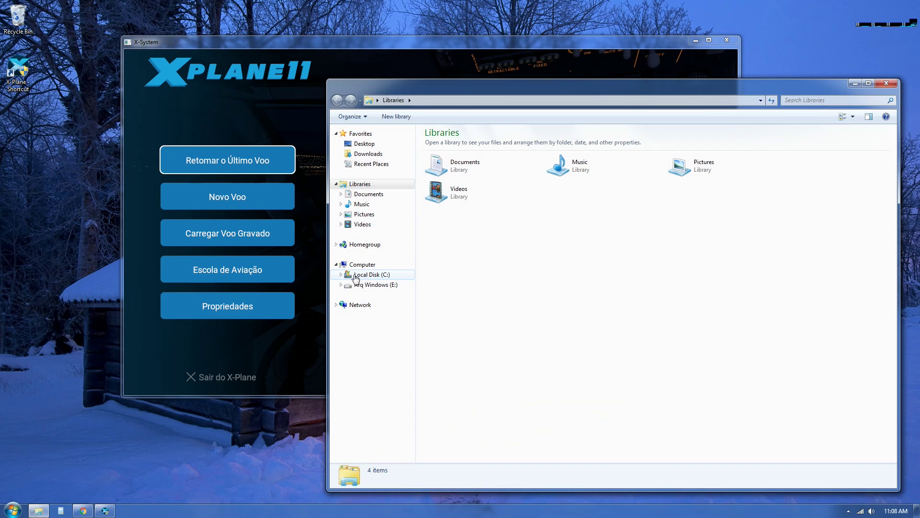
{"action": "left_click", "coordinate": [372, 275]}
{"action": "double_click", "coordinate": [450, 196]}
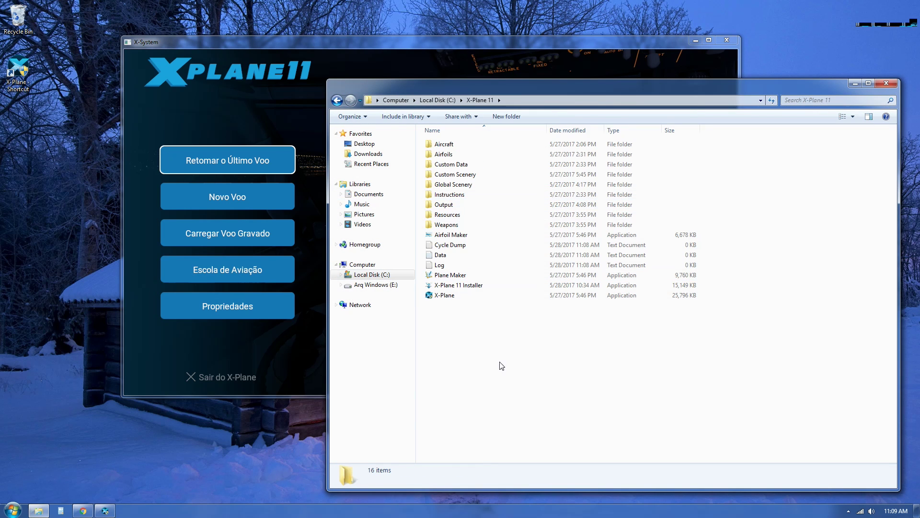
{"action": "left_click", "coordinate": [469, 186]}
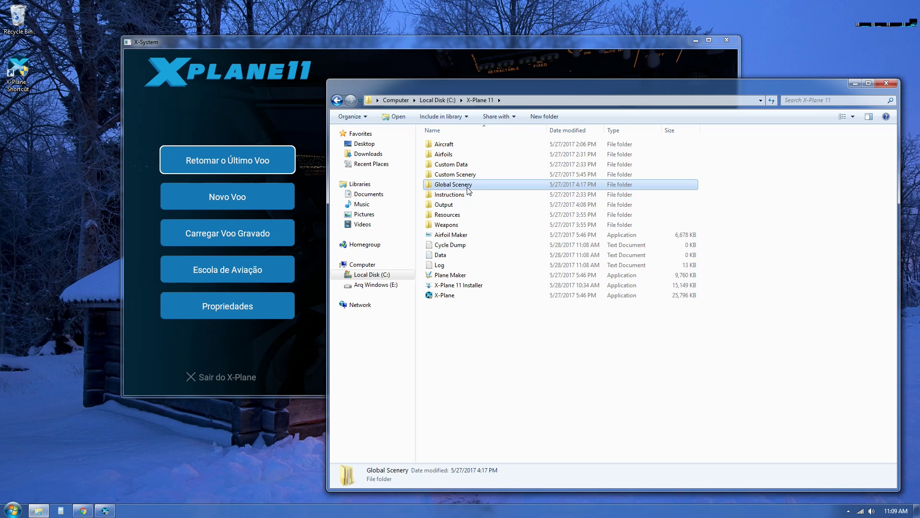
{"action": "left_click", "coordinate": [468, 178], "text": "ctrl"}
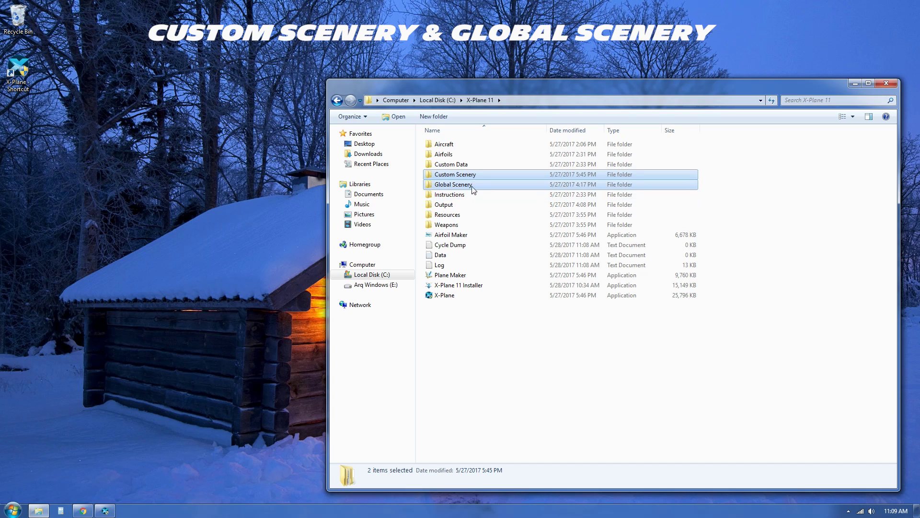
{"action": "mouse_move", "coordinate": [469, 186]}
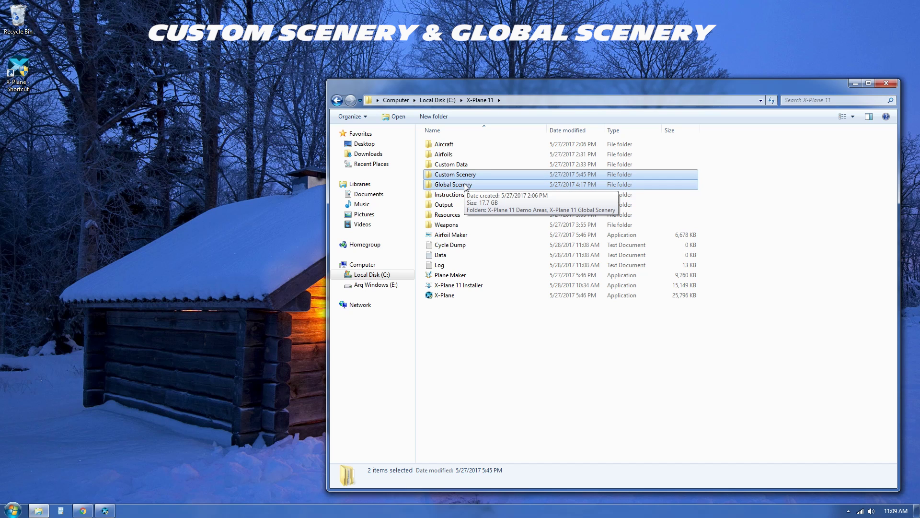
{"action": "left_click", "coordinate": [485, 335]}
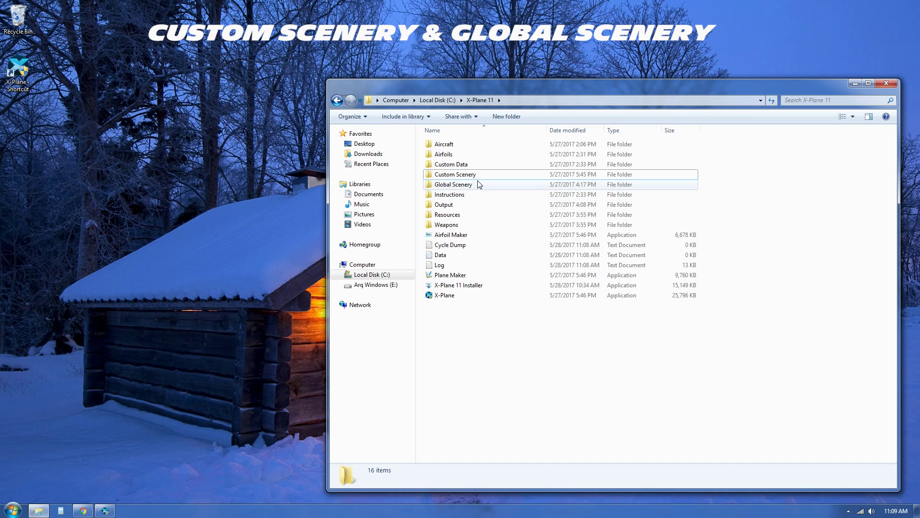
Step: Open Earth nav data under Global Scenery, inside X-Plane 11 Global Scenery, and look through its scenery tile folders
{"action": "left_click", "coordinate": [460, 186]}
{"action": "double_click", "coordinate": [460, 186]}
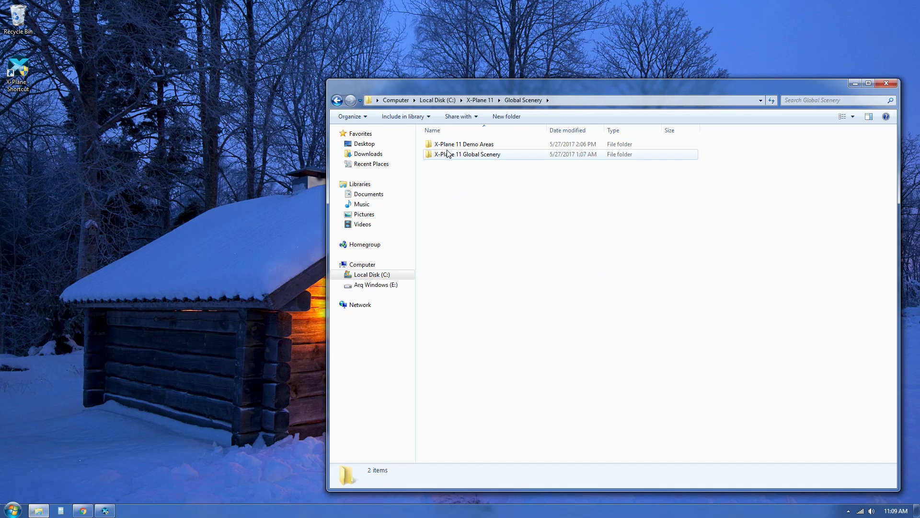
{"action": "left_click", "coordinate": [461, 159]}
{"action": "double_click", "coordinate": [473, 157]}
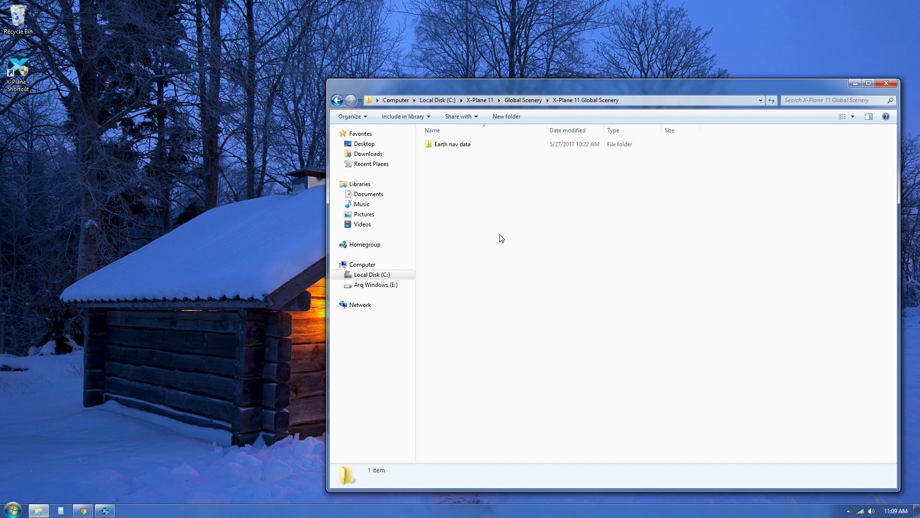
{"action": "left_click", "coordinate": [461, 146]}
{"action": "double_click", "coordinate": [462, 145]}
{"action": "scroll", "coordinate": [448, 177], "scroll_direction": "down", "scroll_amount": 15}
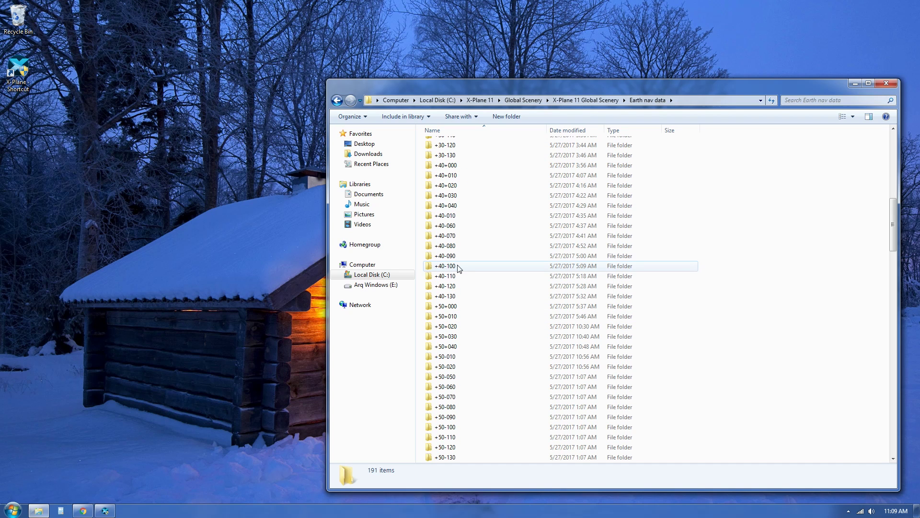
{"action": "mouse_move", "coordinate": [453, 270]}
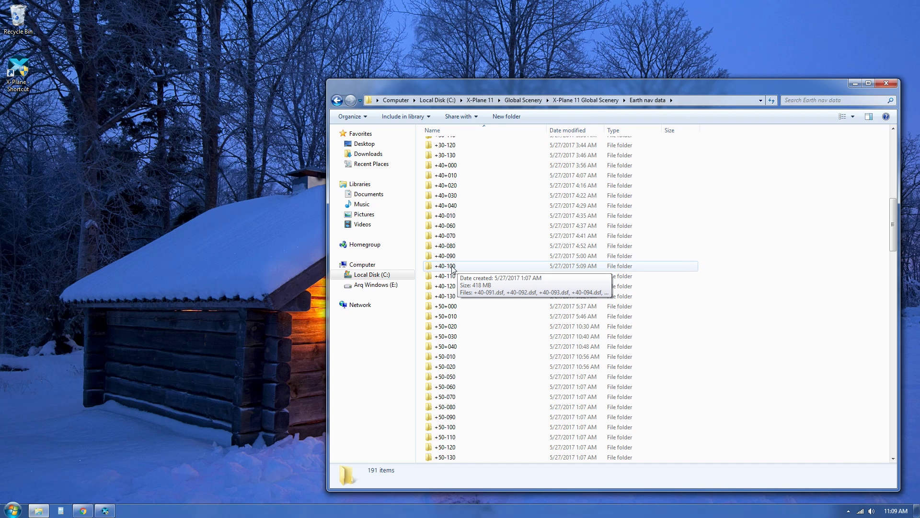
{"action": "scroll", "coordinate": [453, 270], "scroll_direction": "down", "scroll_amount": 15}
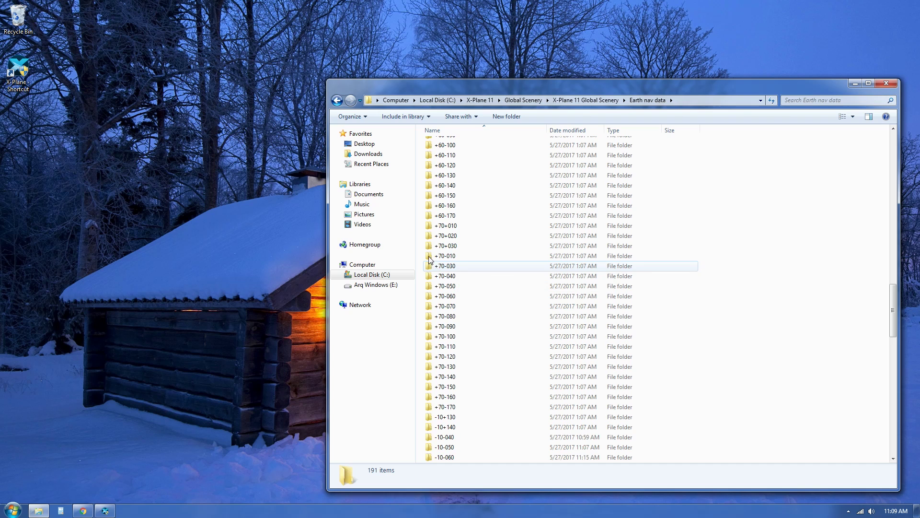
Step: Look through the remaining scenery tile folders in Earth nav data, including the +70, -10, -20 and -30 groups
{"action": "mouse_move", "coordinate": [468, 250]}
{"action": "scroll", "coordinate": [469, 252], "scroll_direction": "down", "scroll_amount": 3}
{"action": "scroll", "coordinate": [468, 252], "scroll_direction": "down", "scroll_amount": 3}
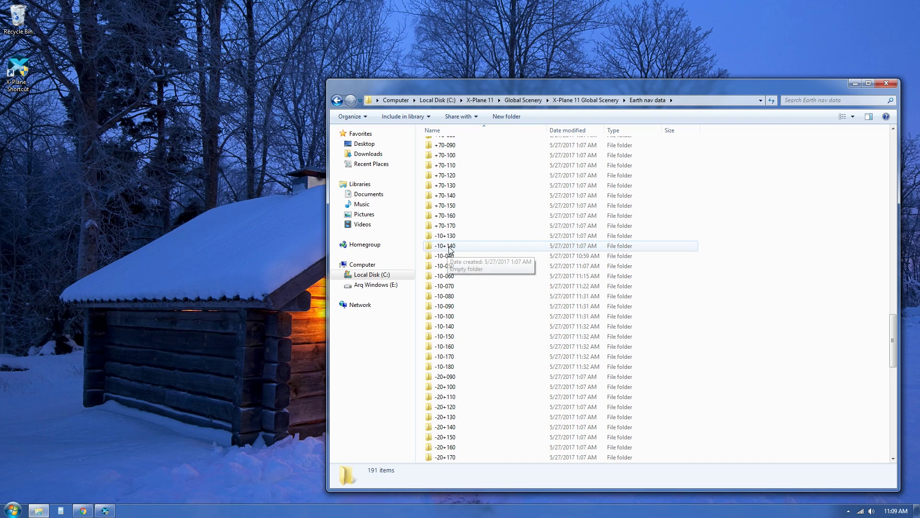
{"action": "scroll", "coordinate": [457, 261], "scroll_direction": "down", "scroll_amount": 17}
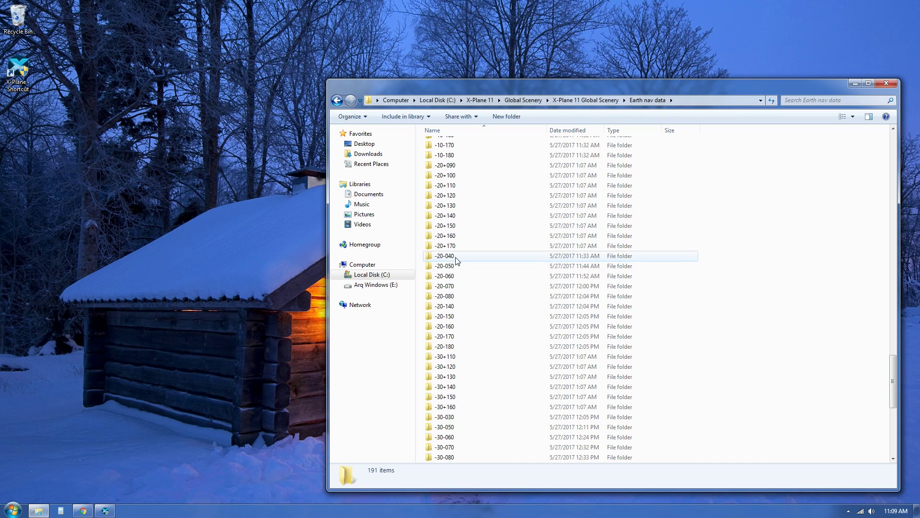
{"action": "scroll", "coordinate": [457, 262], "scroll_direction": "up", "scroll_amount": 20}
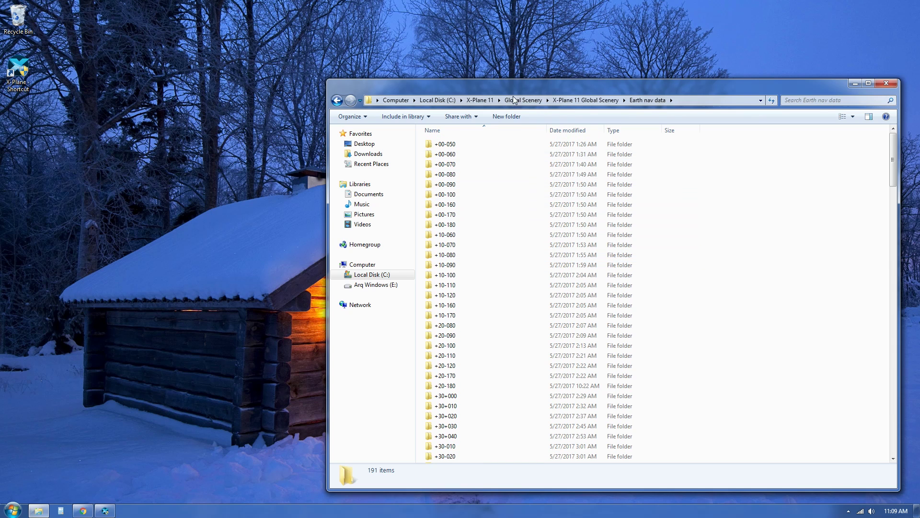
Step: Return to the X-Plane 11 folder and check the Aerosoft airport folders in Custom Scenery, from EBBR Brussels to LSGG Genf
{"action": "left_click", "coordinate": [581, 99]}
{"action": "left_click", "coordinate": [523, 99]}
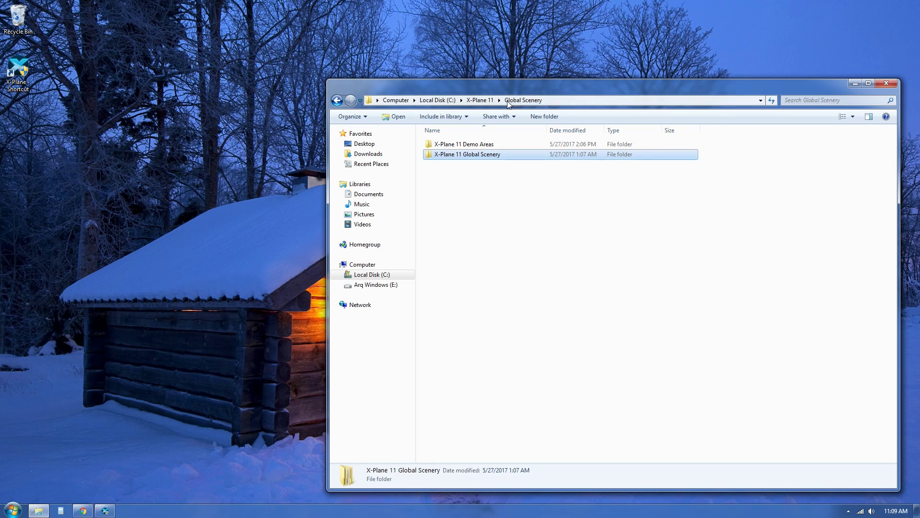
{"action": "left_click", "coordinate": [480, 100]}
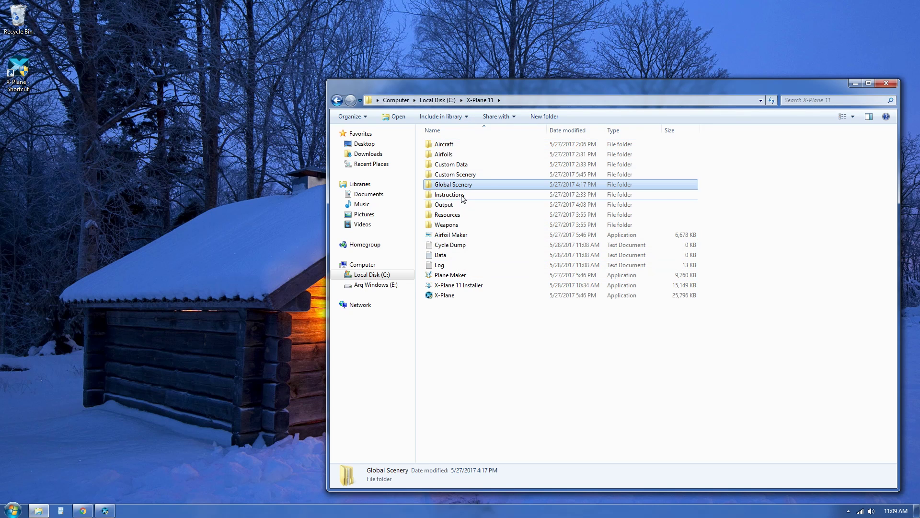
{"action": "left_click", "coordinate": [502, 360]}
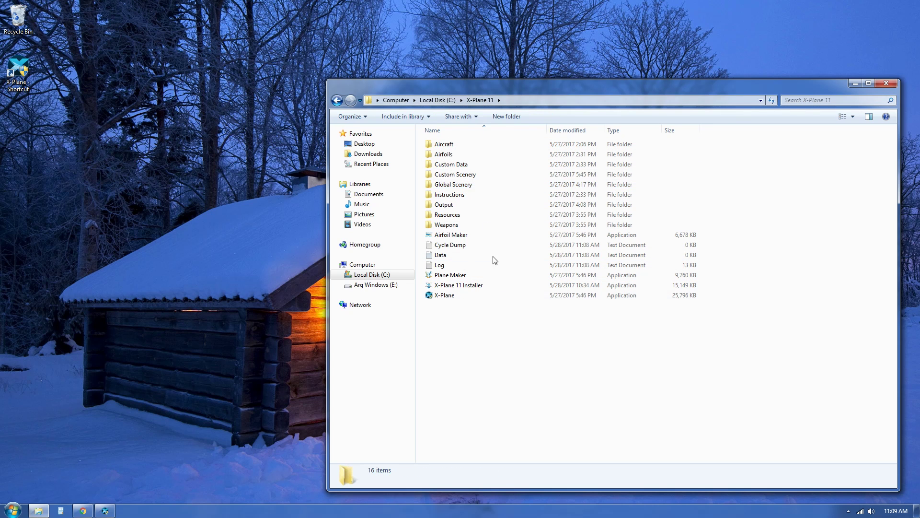
{"action": "double_click", "coordinate": [460, 175]}
{"action": "left_click", "coordinate": [461, 144]}
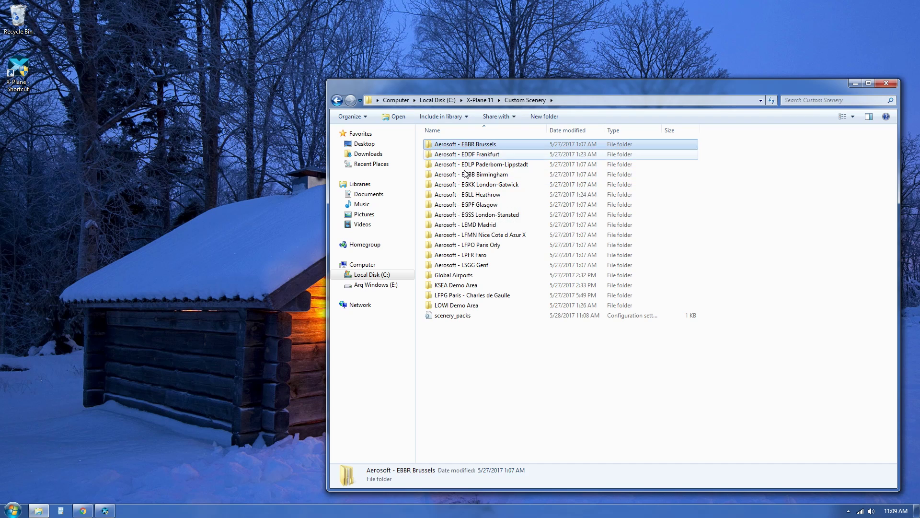
{"action": "left_click", "coordinate": [485, 264], "text": "shift"}
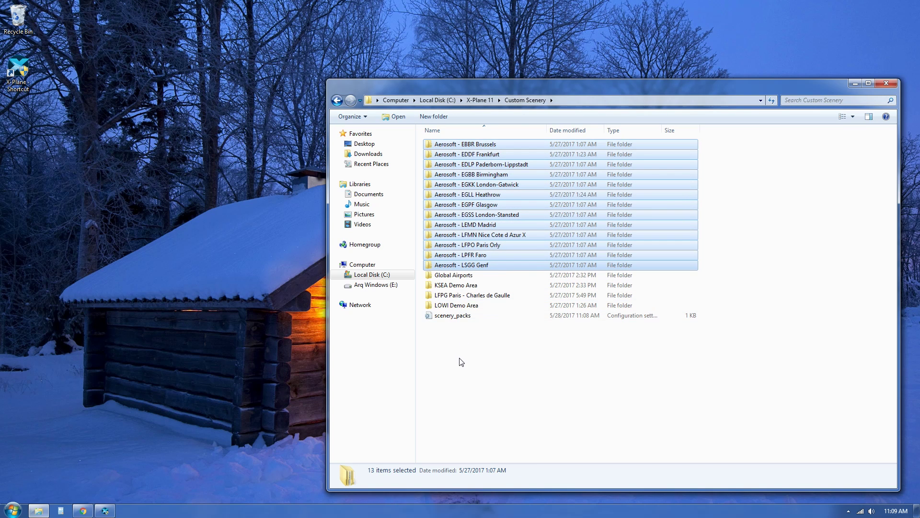
{"action": "left_click", "coordinate": [489, 358]}
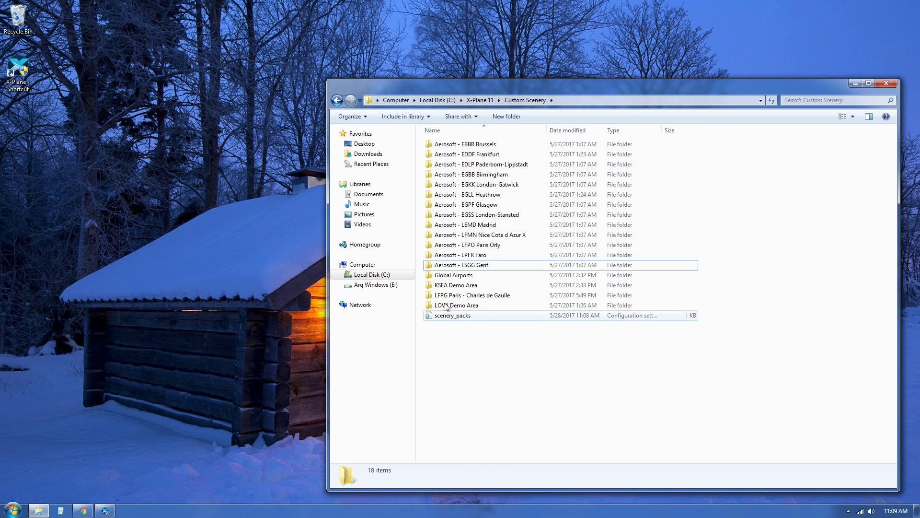
Step: Check where the X-Plane 11 folder sits on Local Disk (C:), and reopen it to view its files
{"action": "left_click", "coordinate": [475, 100]}
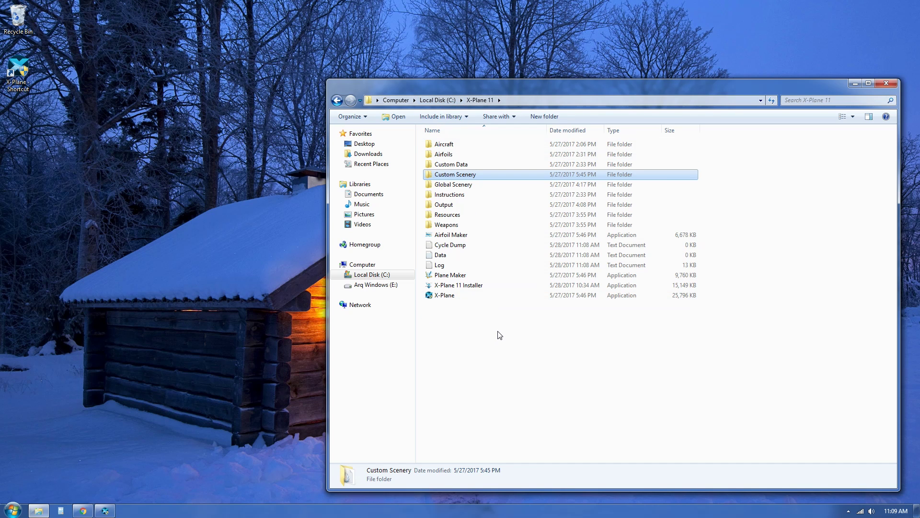
{"action": "left_click_drag", "start_coordinate": [498, 334], "coordinate": [432, 140]}
{"action": "left_click", "coordinate": [446, 101]}
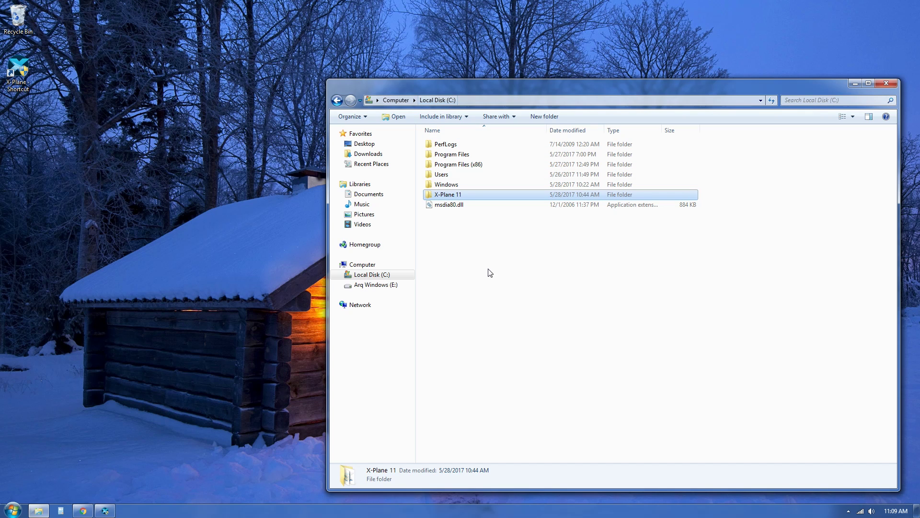
{"action": "double_click", "coordinate": [461, 196]}
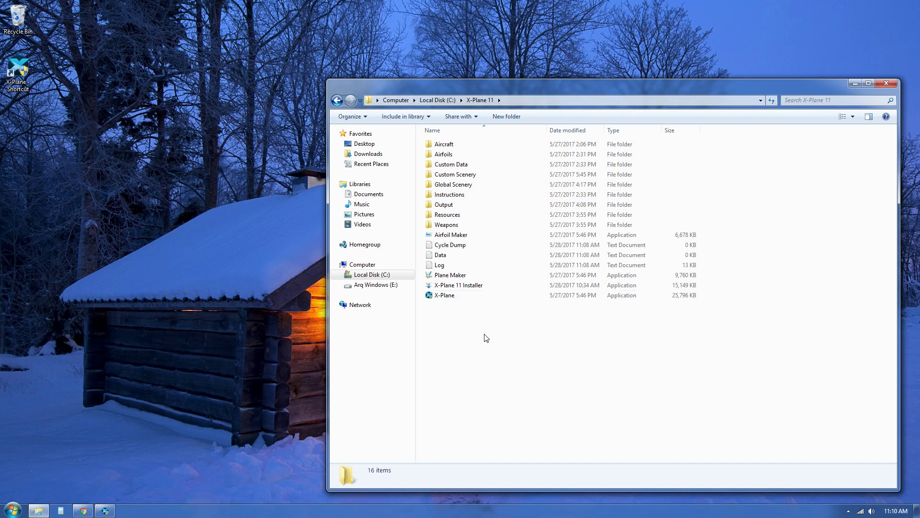
{"action": "left_click", "coordinate": [429, 100]}
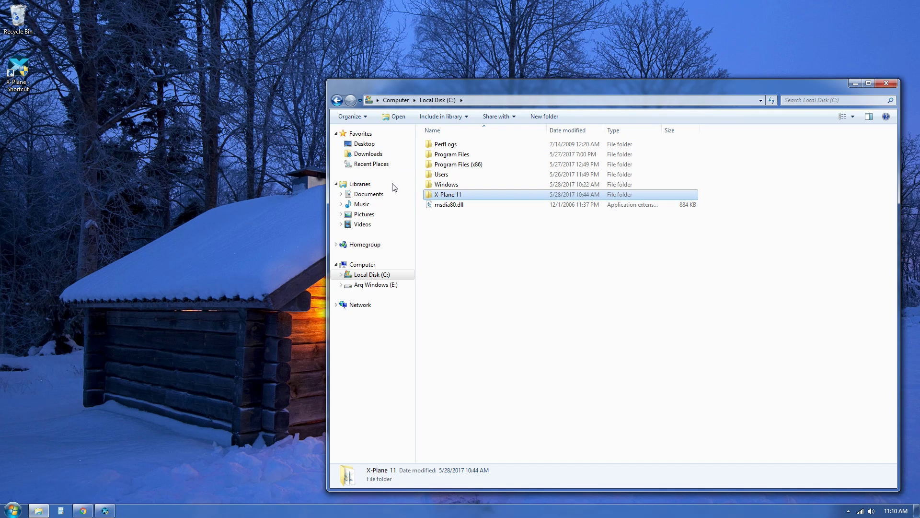
{"action": "double_click", "coordinate": [443, 196]}
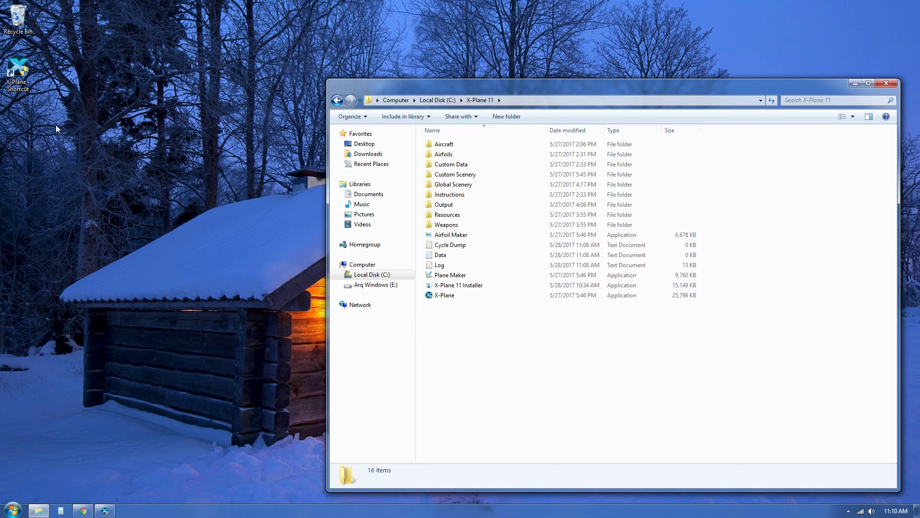
Step: Run X-Plane 11 Installer, allowing it to make changes, view its update and scenery options, and cancel the installation
{"action": "left_click", "coordinate": [482, 287]}
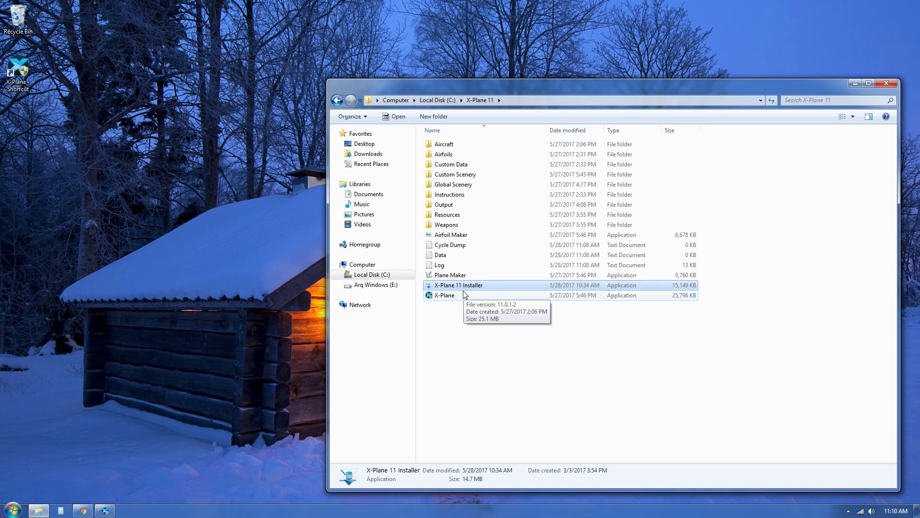
{"action": "left_click", "coordinate": [435, 307]}
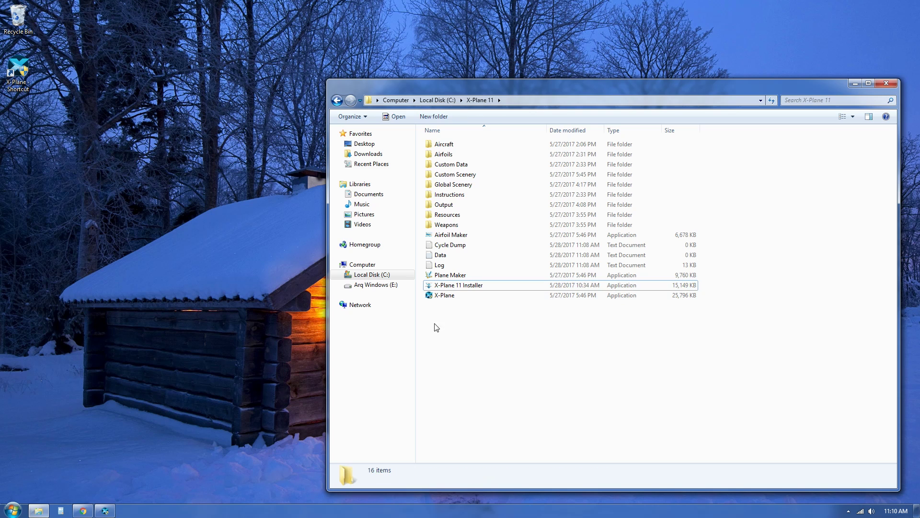
{"action": "right_click", "coordinate": [454, 288]}
{"action": "left_click", "coordinate": [468, 302]}
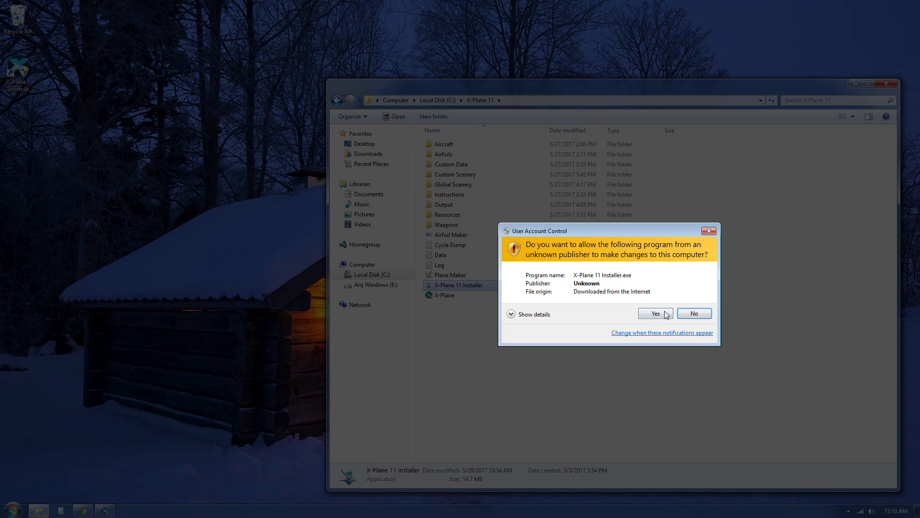
{"action": "left_click", "coordinate": [666, 314]}
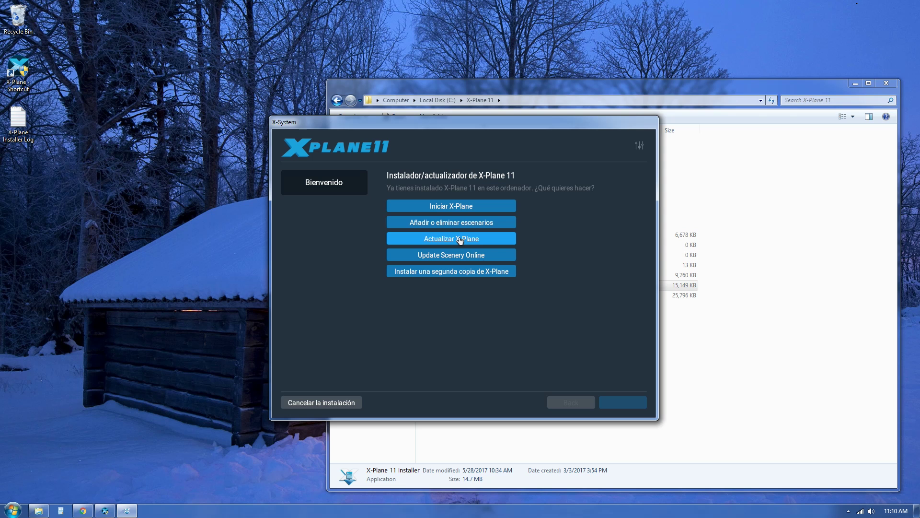
{"action": "left_click", "coordinate": [334, 403]}
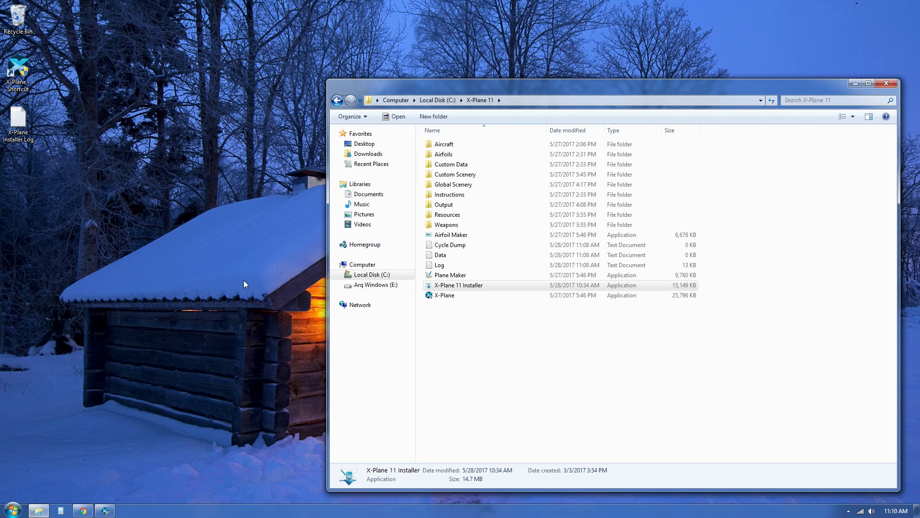
Step: Move the X-Plane Installer Log from the desktop to the Recycle Bin, and switch to X-Plane after closing the folder window
{"action": "left_click", "coordinate": [25, 123]}
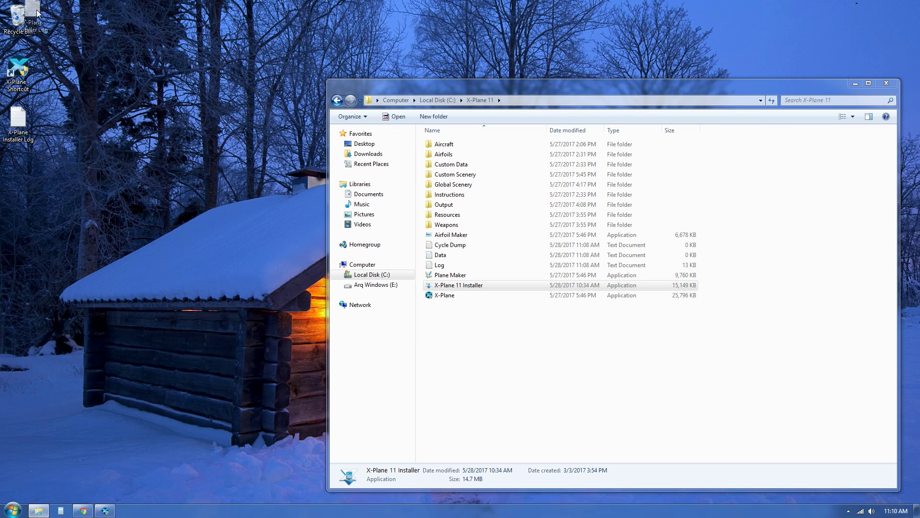
{"action": "left_click_drag", "start_coordinate": [23, 19], "coordinate": [23, 20]}
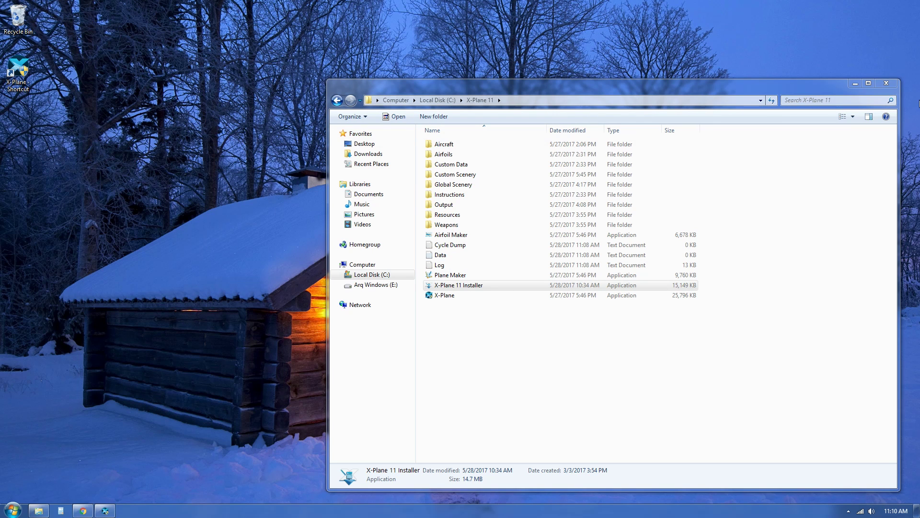
{"action": "left_click", "coordinate": [885, 83]}
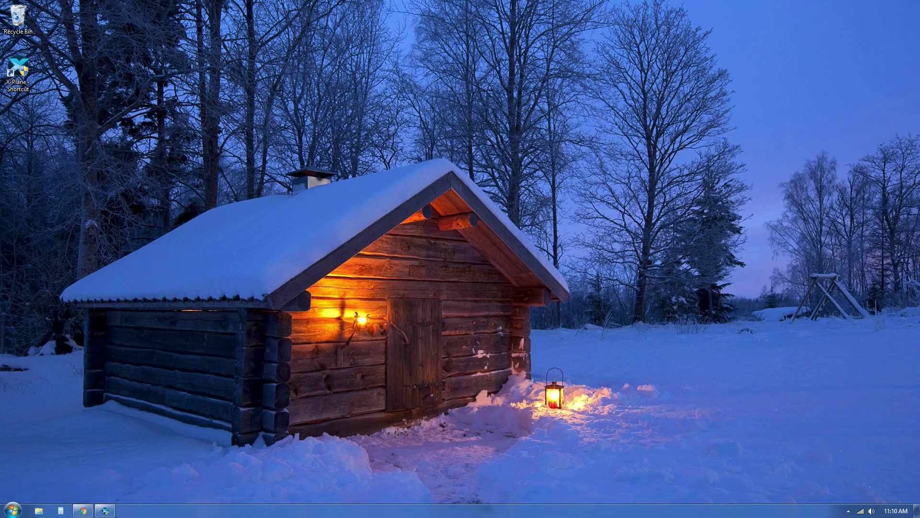
{"action": "left_click", "coordinate": [105, 511]}
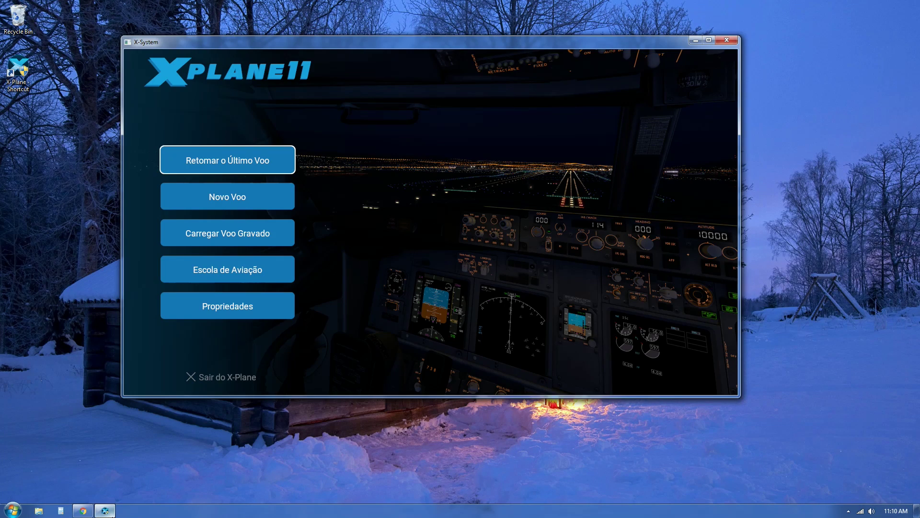